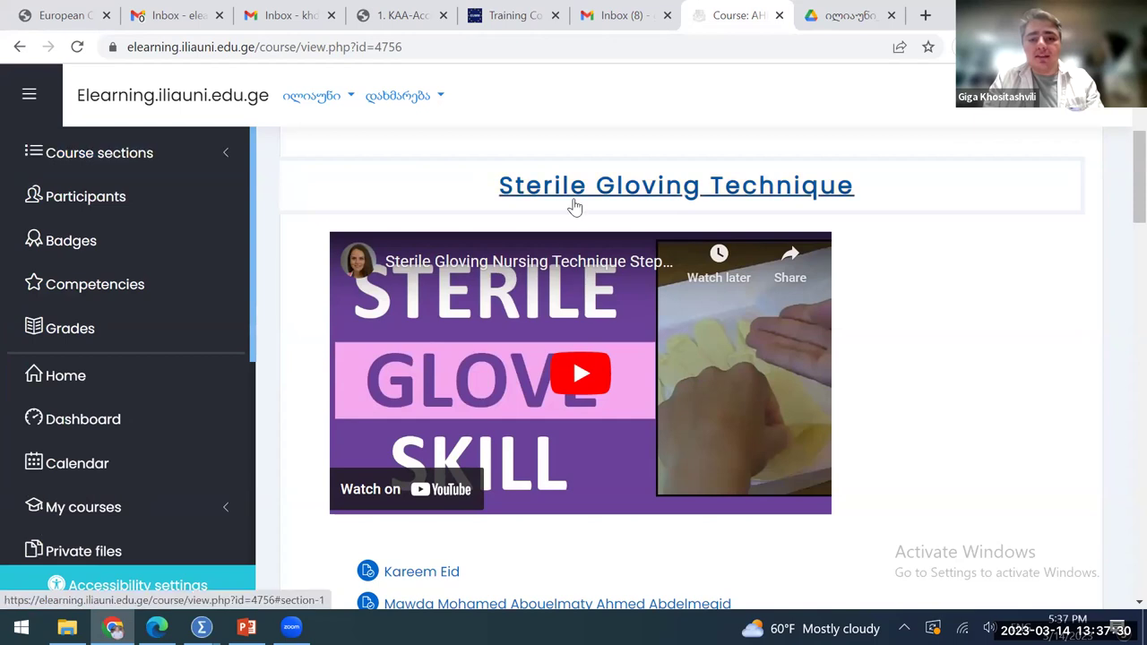
Examine the Sterile Gloving Technique section of the course, including its embedded demonstration video and the list of student assignments
scroll(577, 207, down, 3)
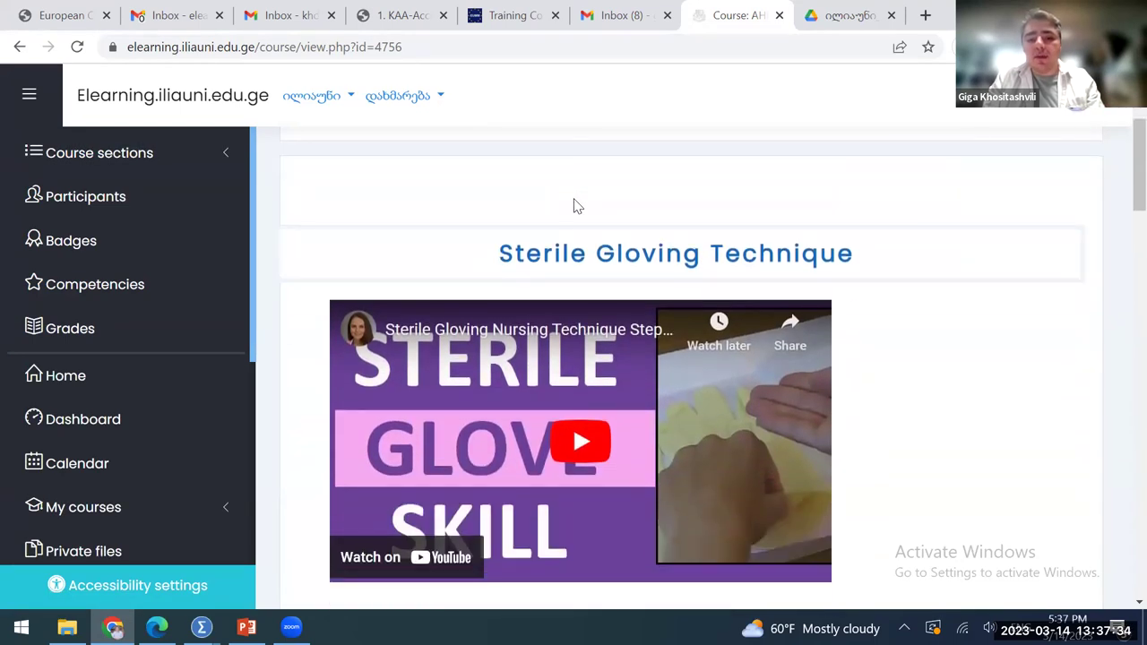
scroll(577, 206, down, 1)
scroll(576, 206, down, 1)
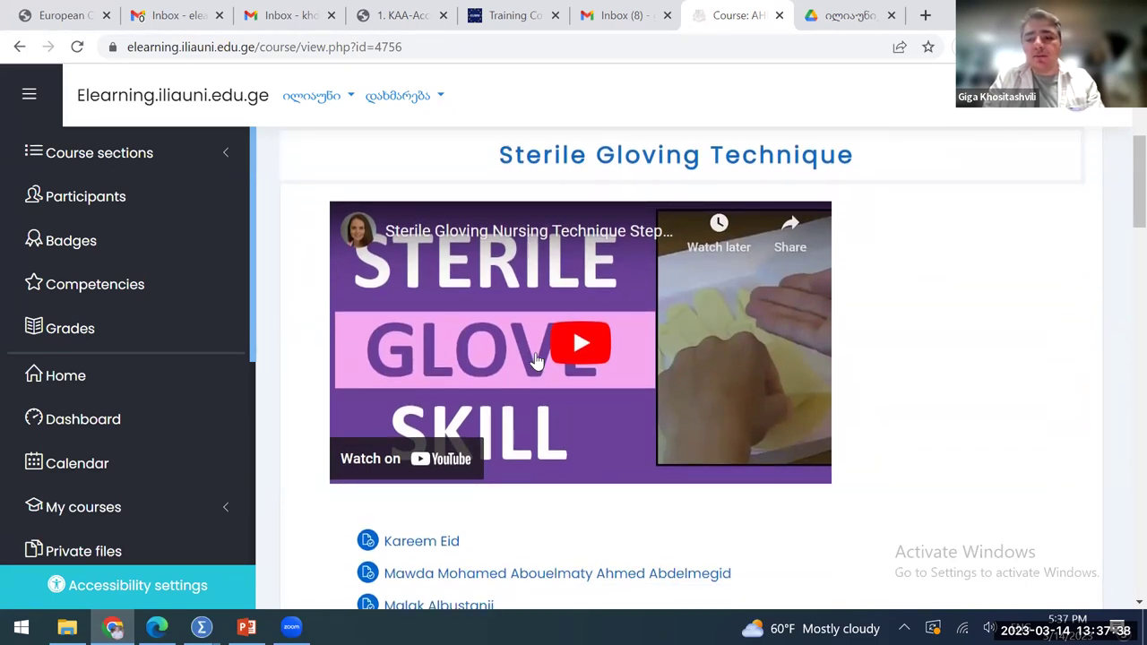
scroll(536, 358, down, 4)
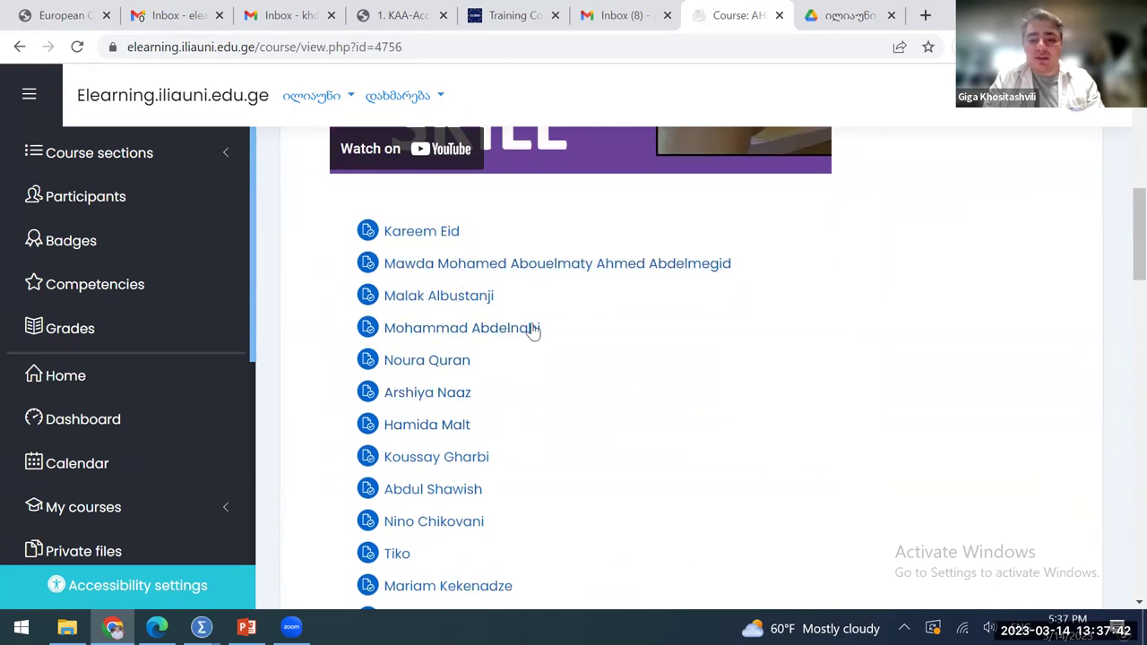
scroll(533, 330, up, 3)
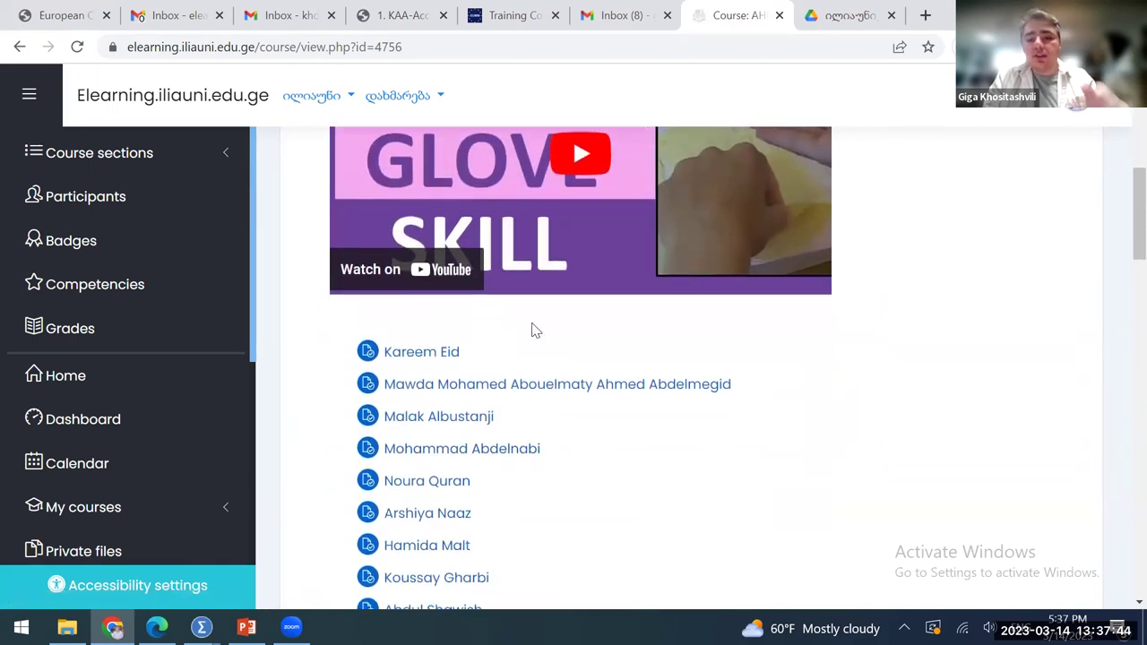
scroll(532, 330, up, 2)
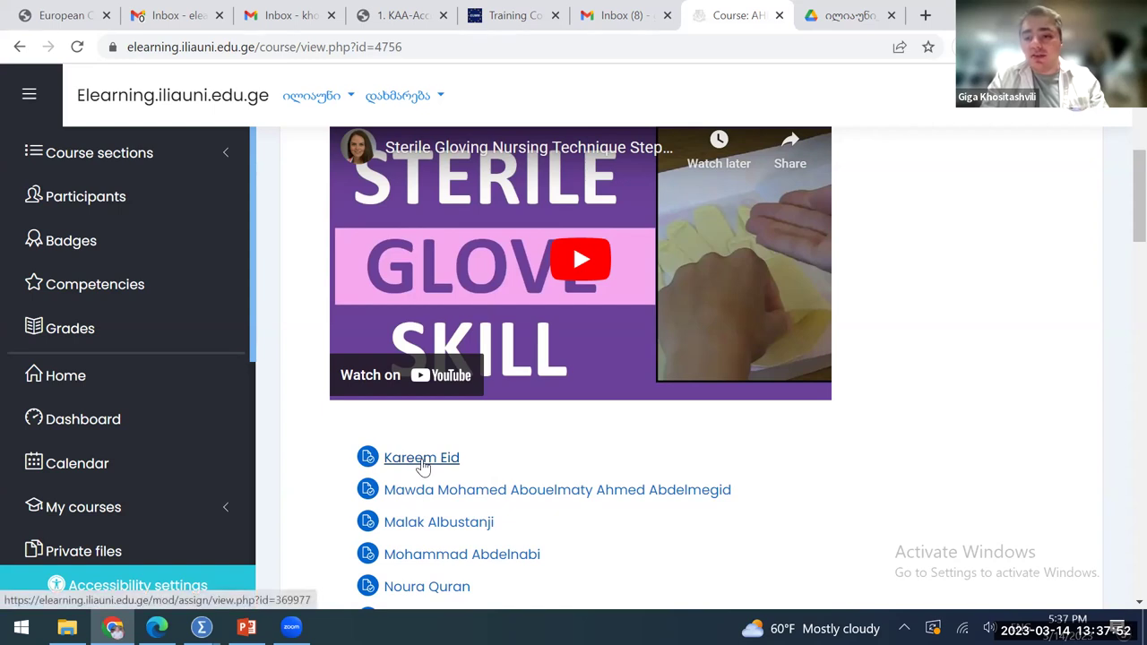
scroll(516, 448, up, 1)
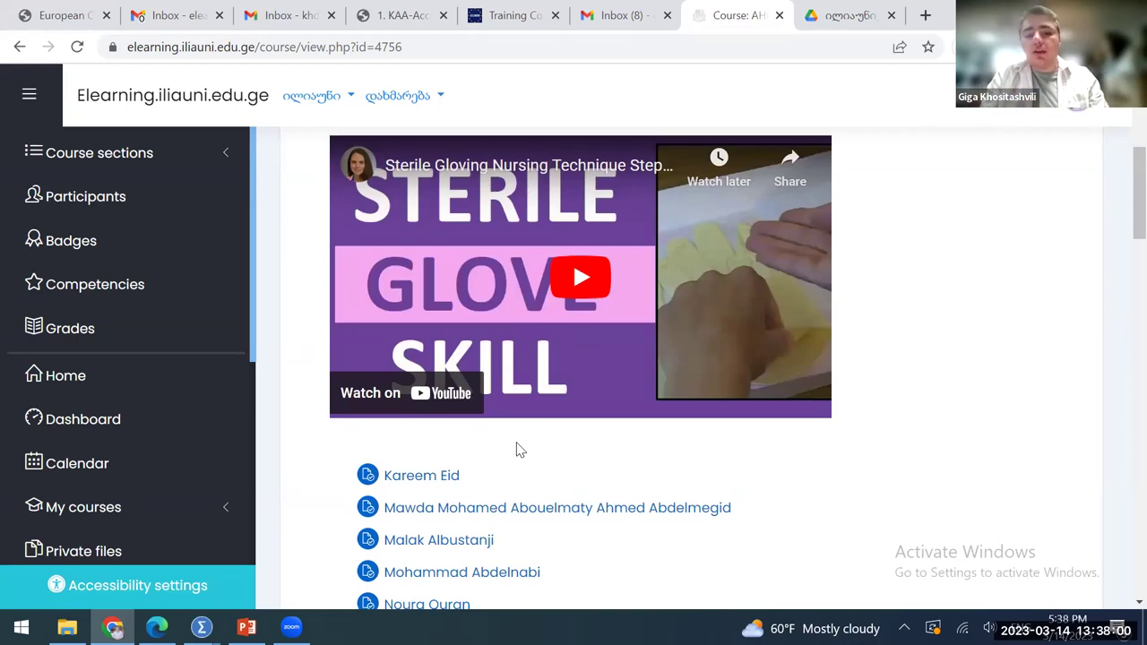
scroll(520, 449, up, 1)
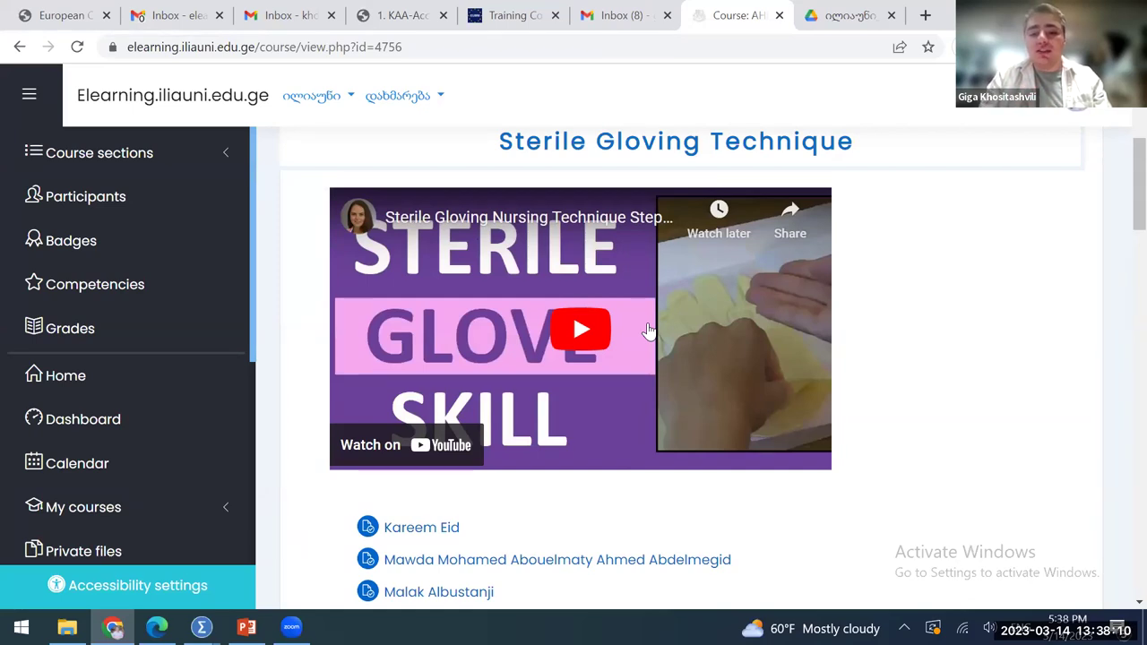
Open the first student's assignment under Sterile Gloving Technique and show all of its submissions
scroll(649, 331, down, 3)
click(444, 297)
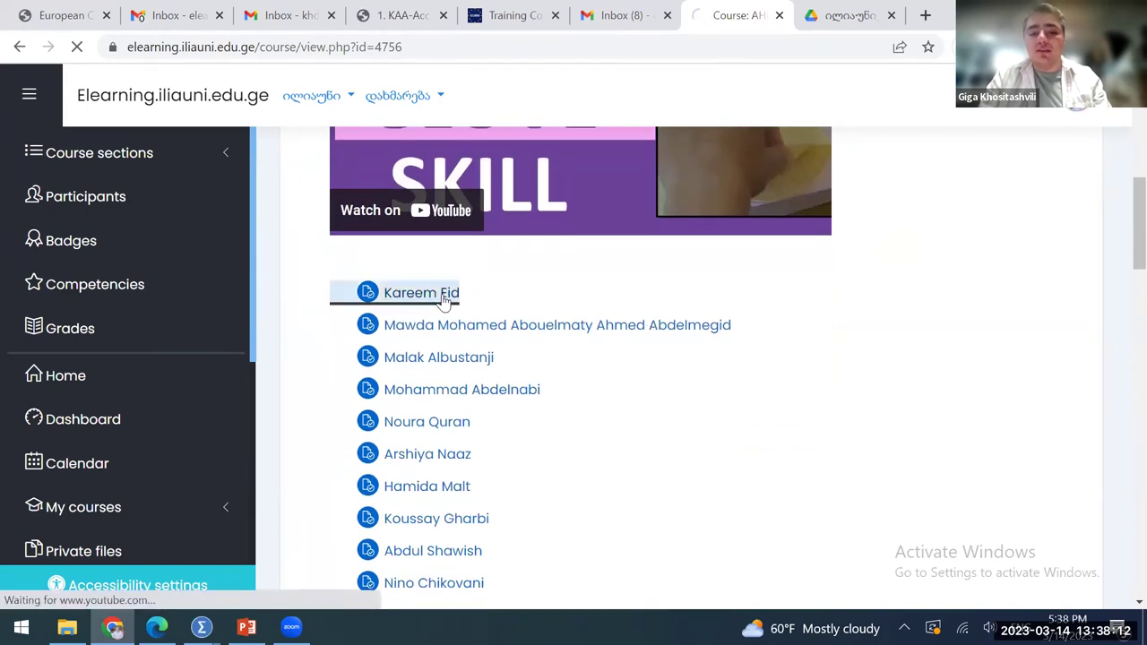
scroll(696, 364, down, 5)
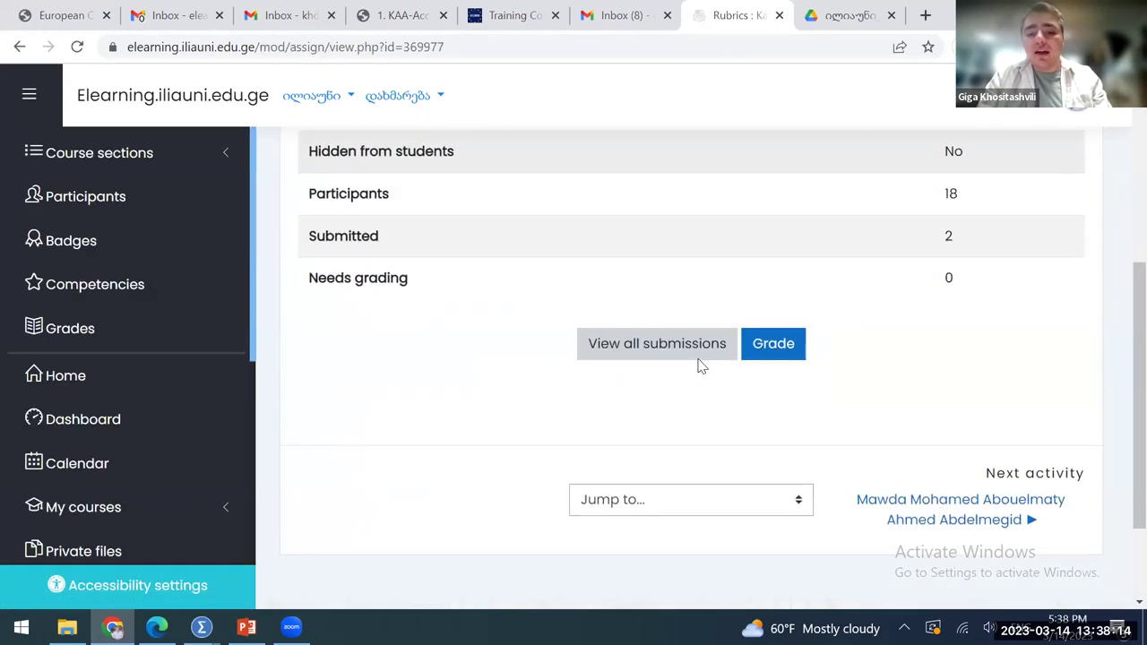
click(688, 357)
Find the submission already graded 34.75 / 38.00 in the submissions table and open it for grading
scroll(691, 359, down, 3)
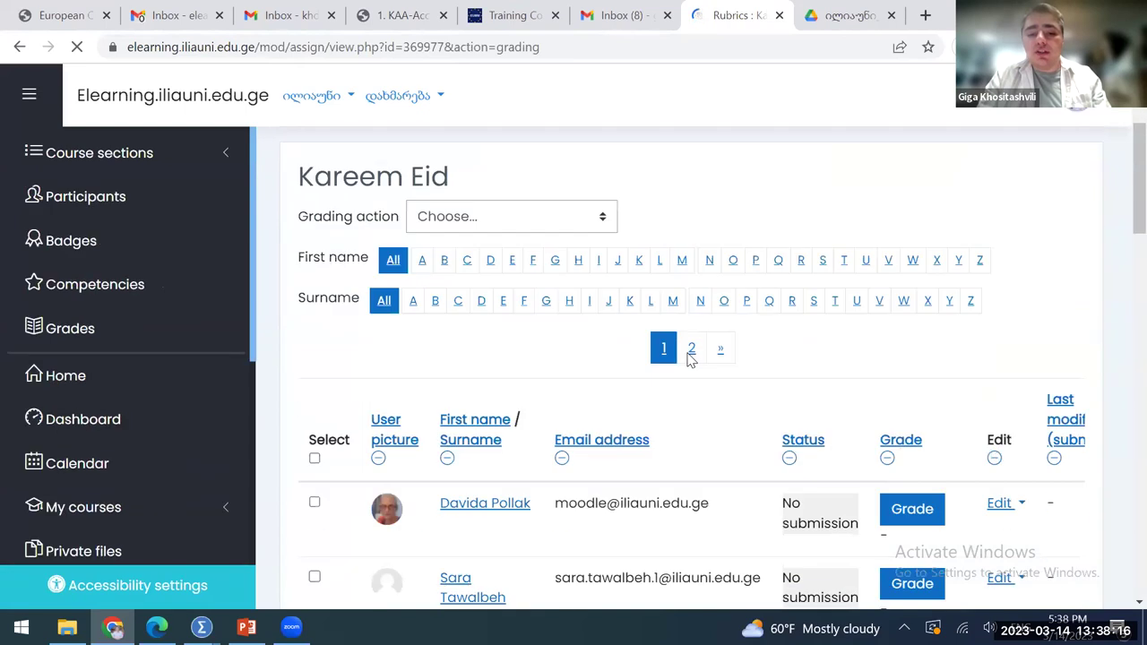
scroll(691, 359, down, 5)
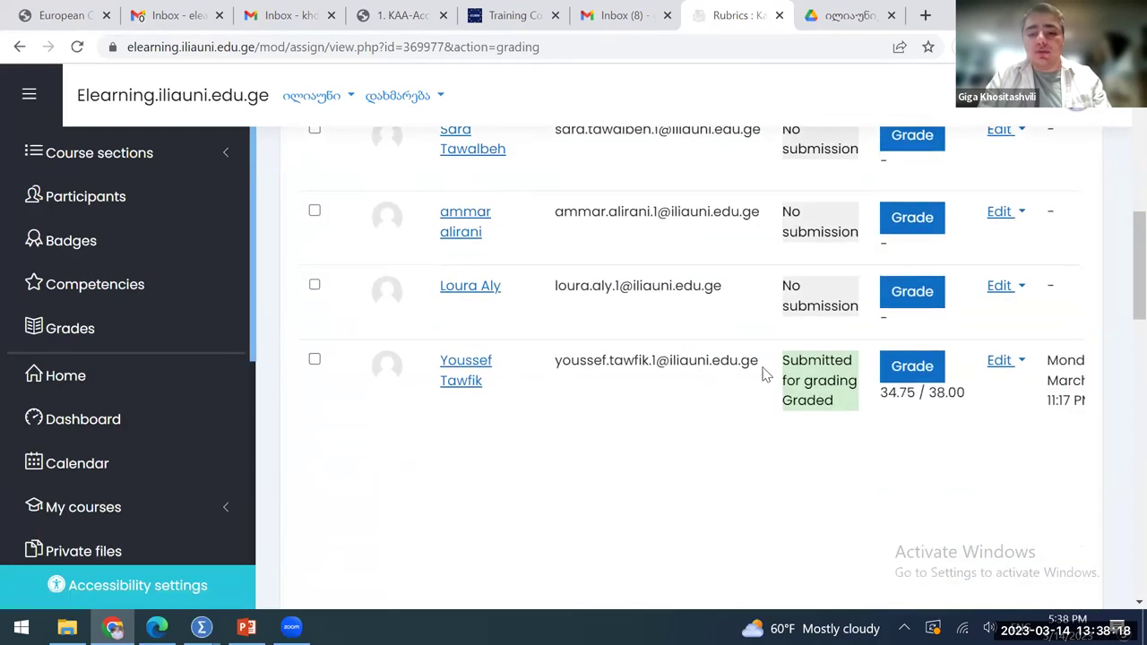
scroll(764, 374, right, 3)
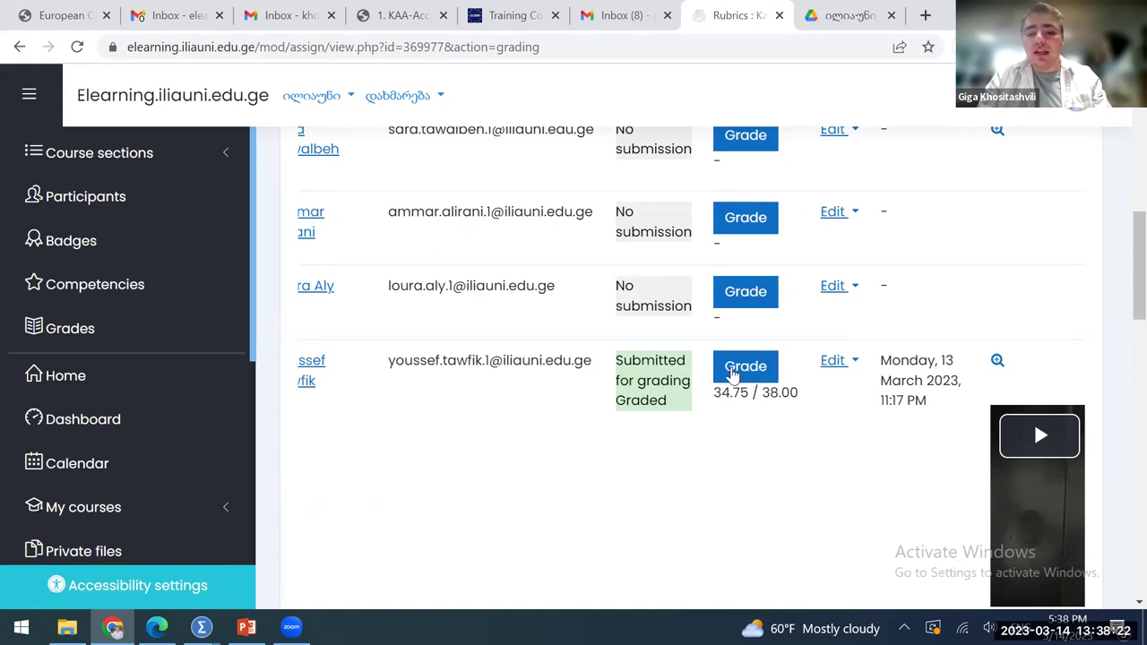
click(735, 375)
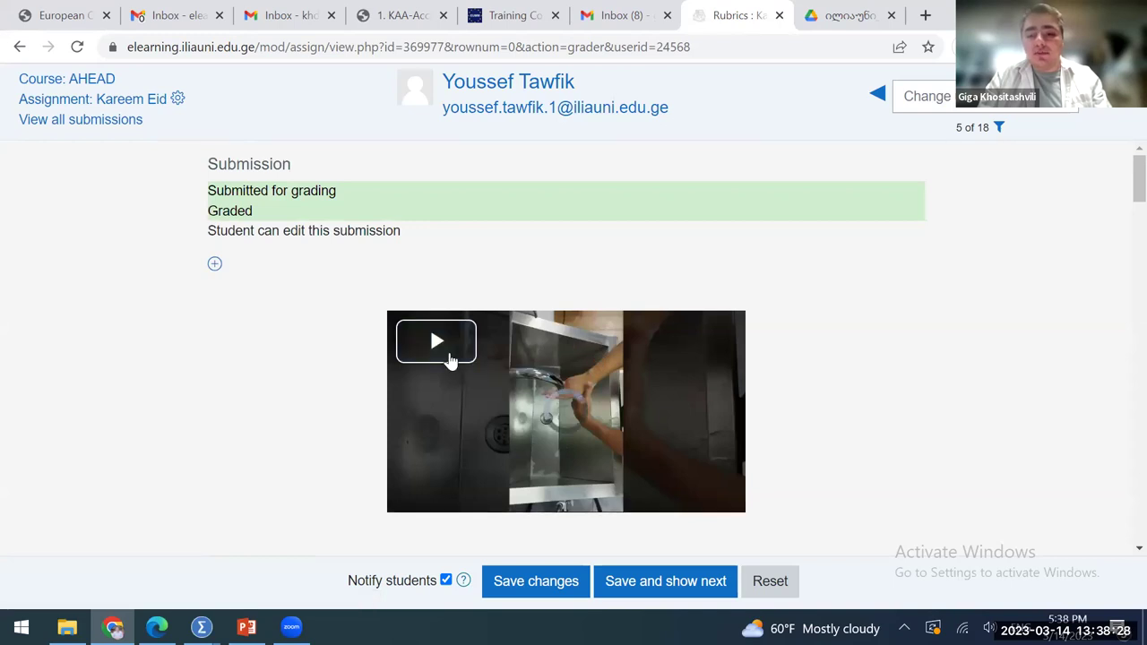
Play the beginning of the submitted hand-washing video, Video #9, and pause it
click(450, 357)
scroll(417, 383, down, 1)
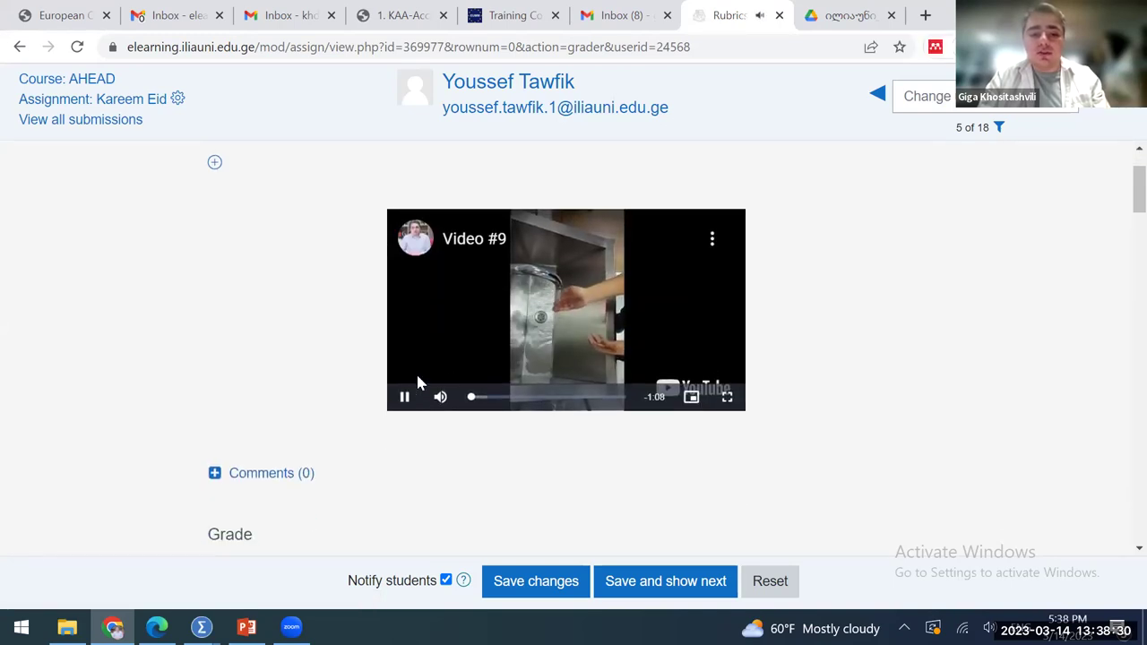
click(404, 397)
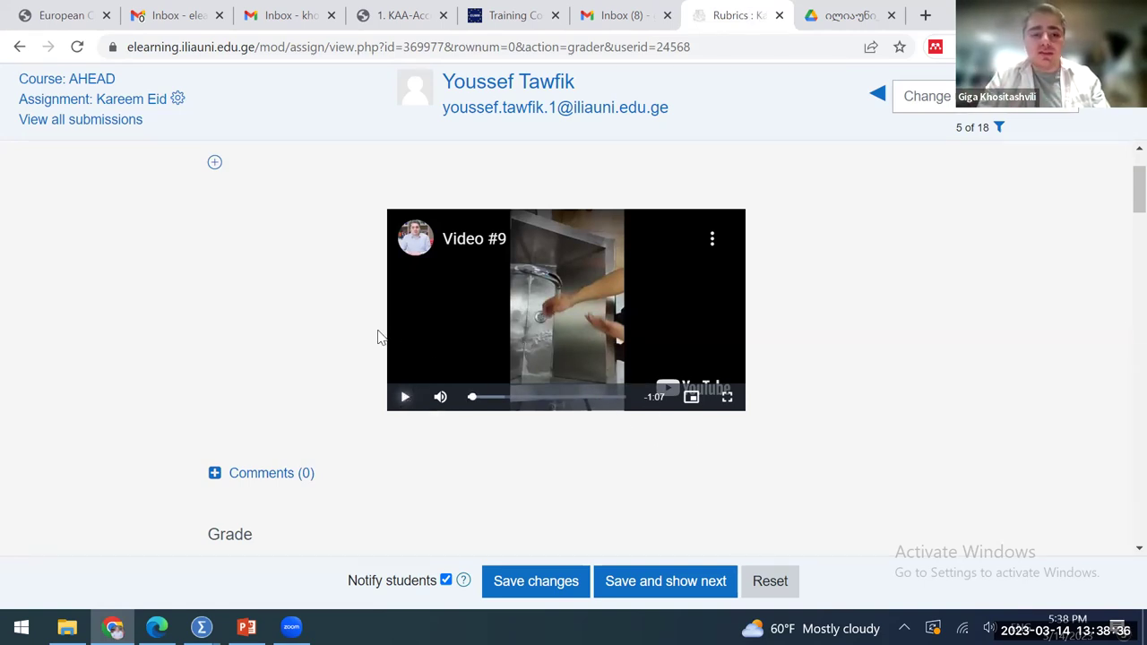
Examine the grading rubric's pre-procedure criteria, their Insufficient, Sufficient and Excellent levels, and the pre-procedure summary
scroll(377, 337, down, 3)
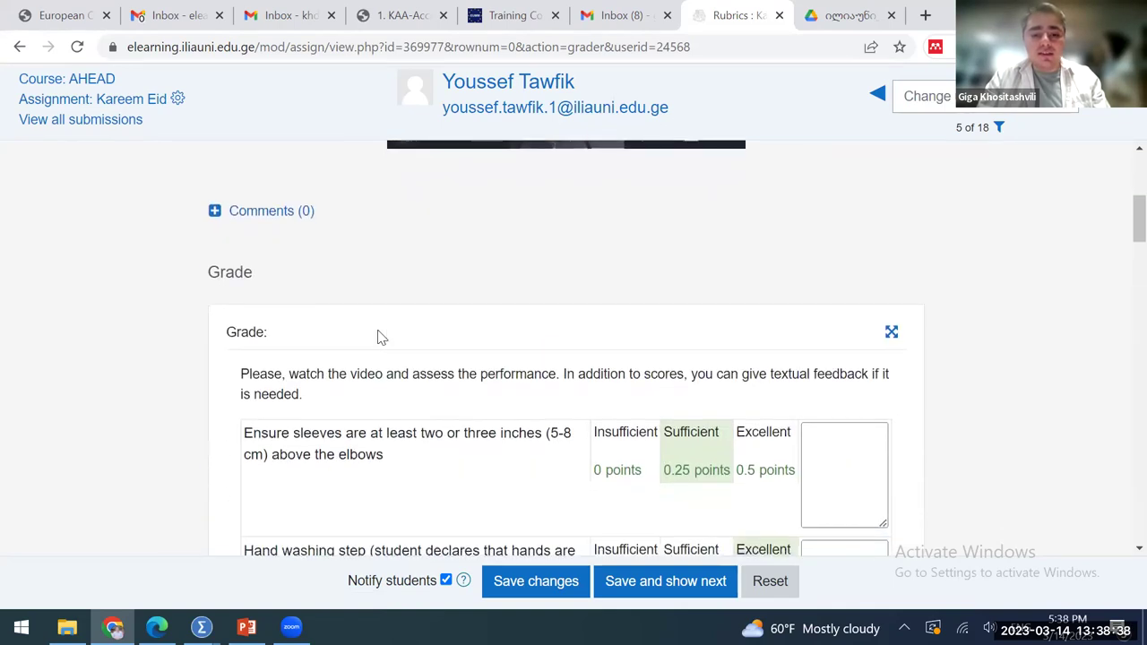
scroll(378, 337, down, 2)
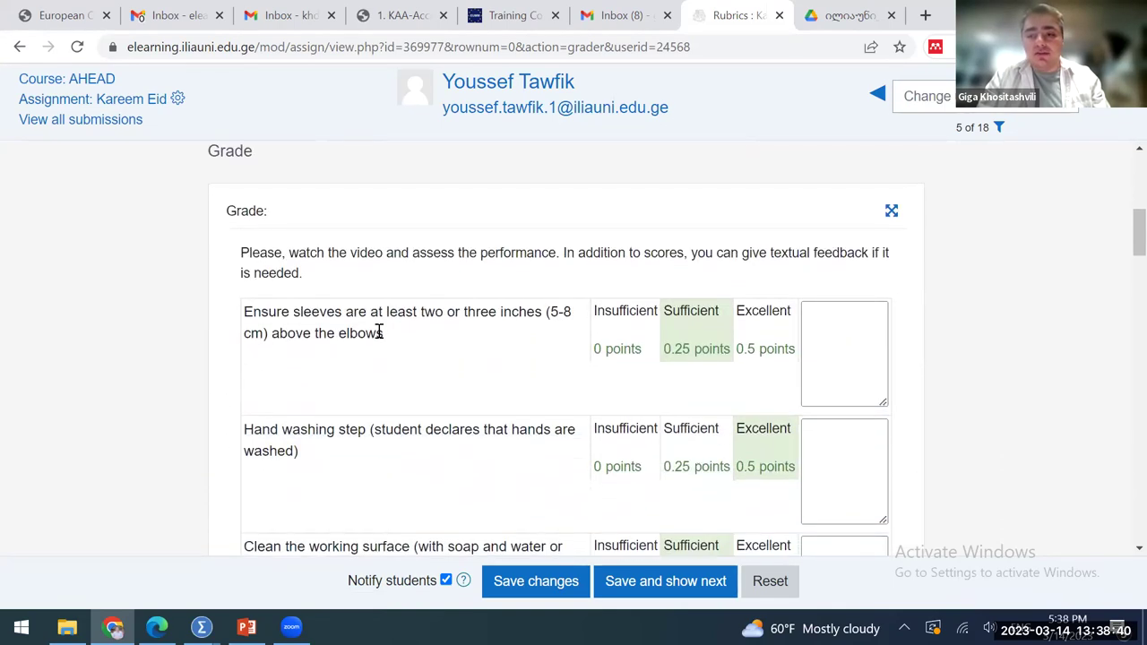
scroll(379, 332, down, 1)
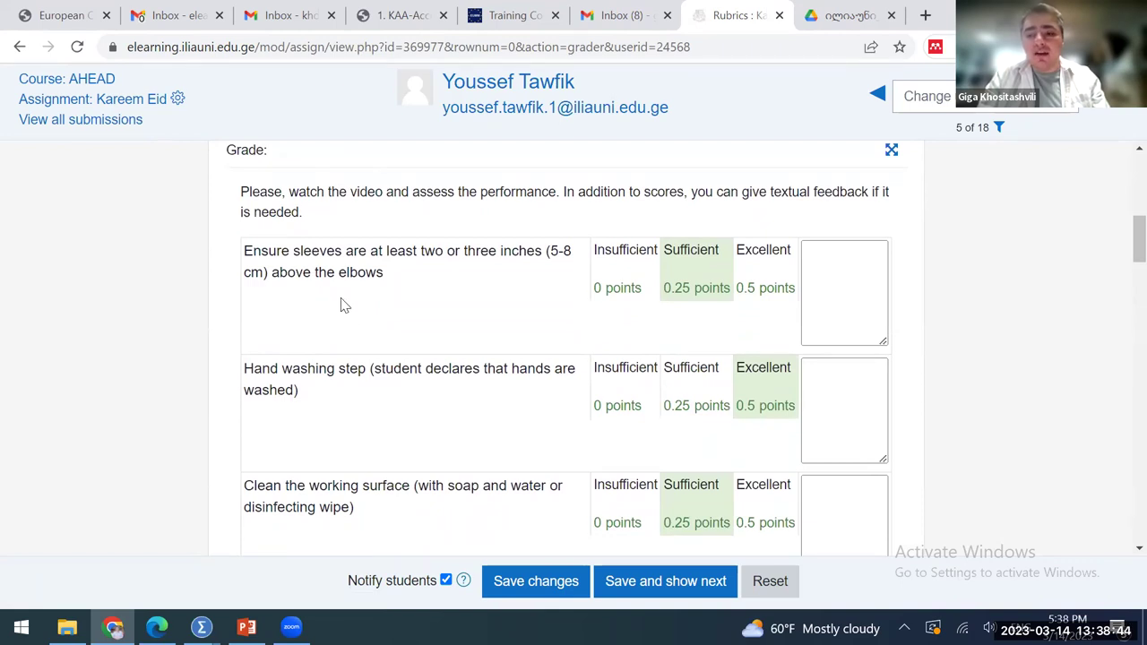
scroll(350, 323, down, 1)
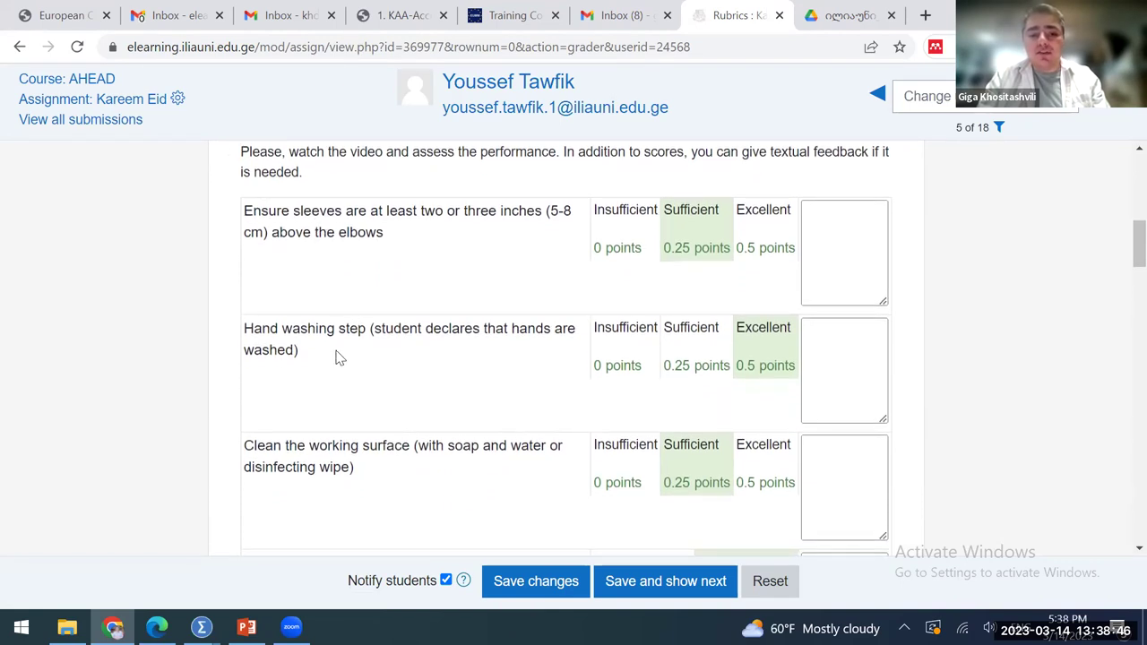
scroll(339, 363, down, 5)
scroll(341, 365, up, 5)
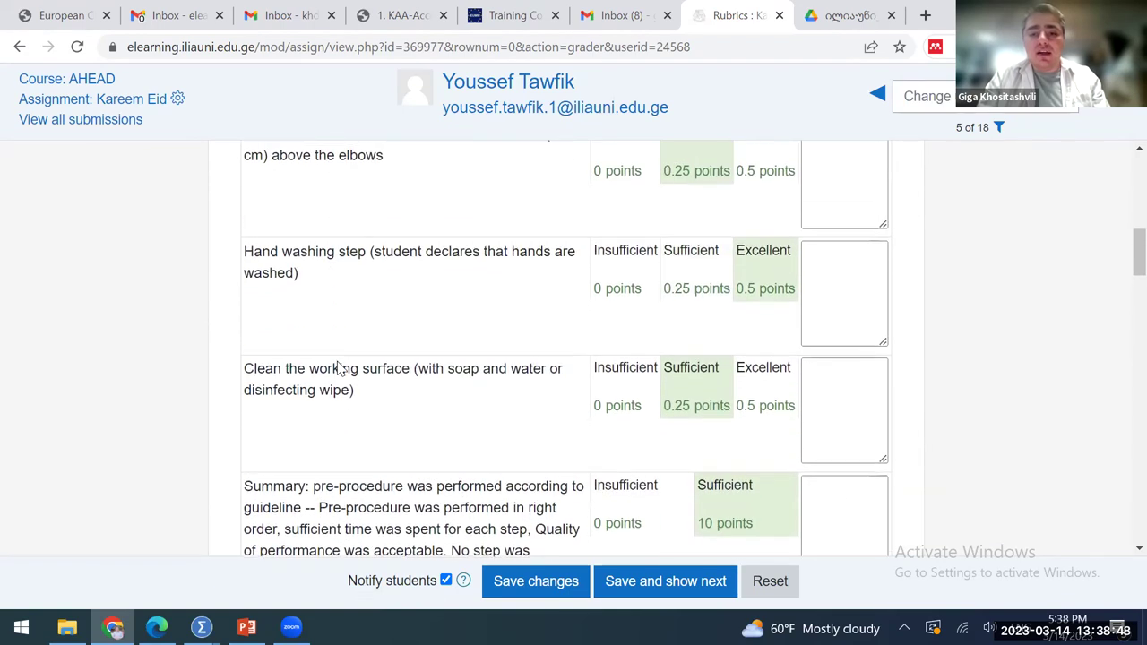
click(612, 272)
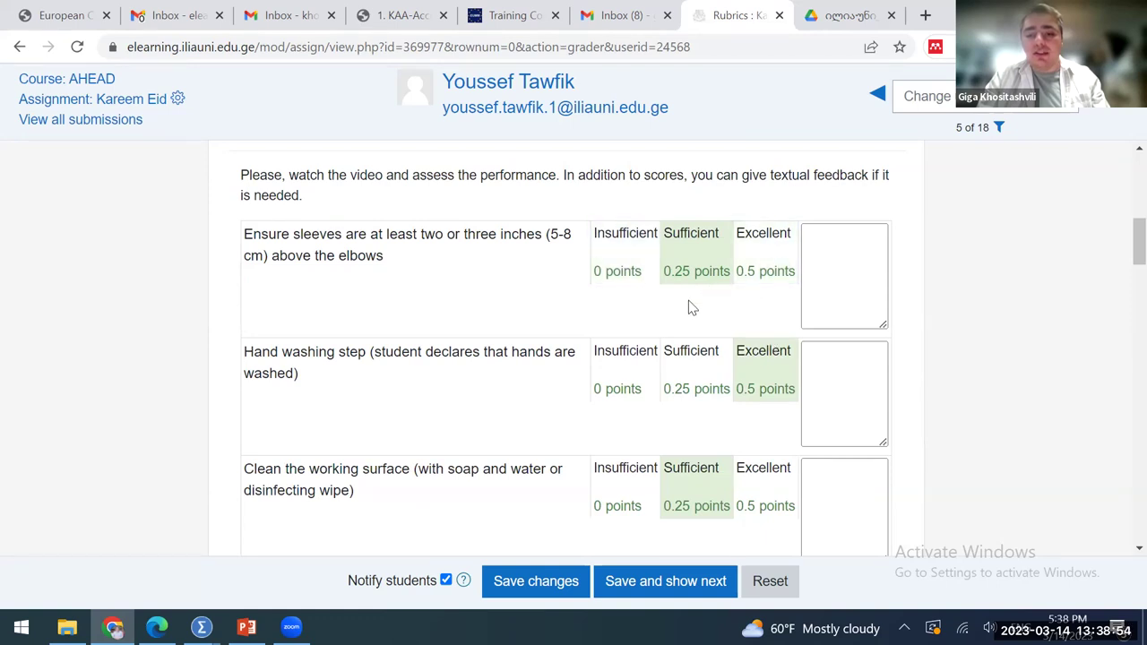
scroll(704, 376, down, 2)
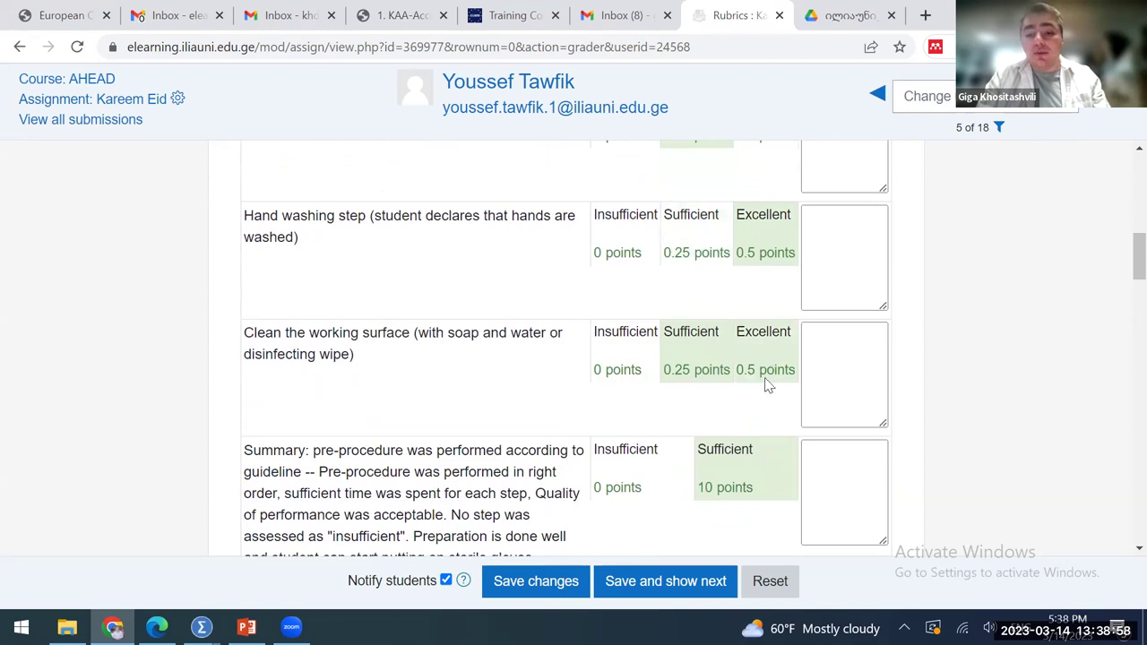
scroll(765, 381, down, 2)
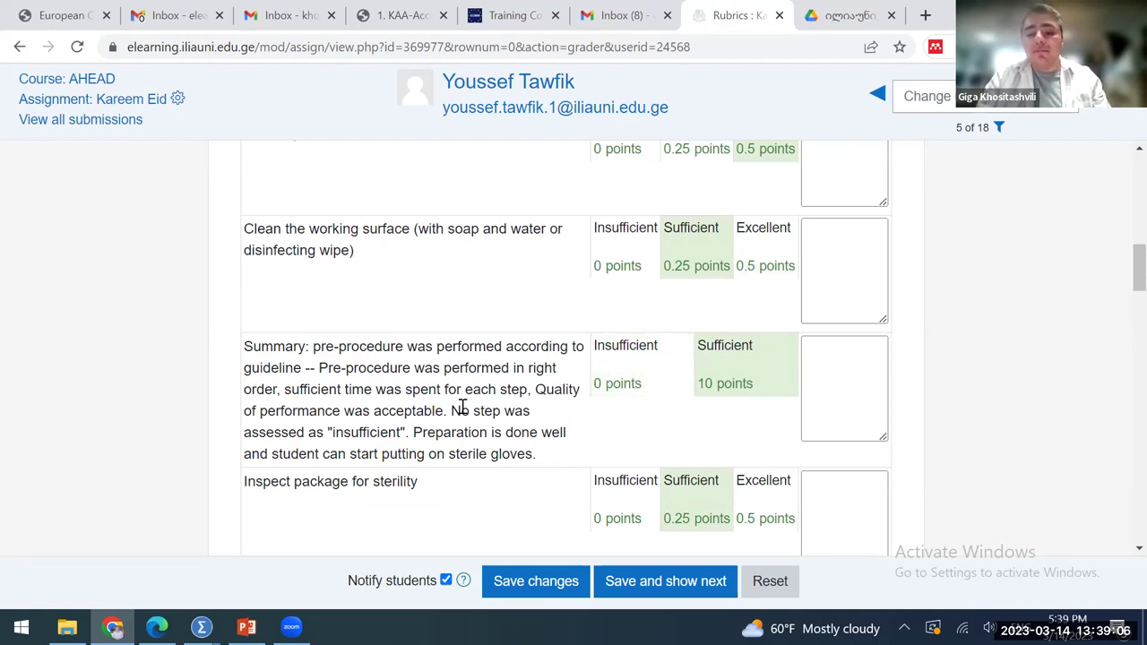
Enter the sample feedback "bhbsjdbsh hhsdh" for the rubric criterion about sleeves being above the elbows
scroll(460, 404, up, 3)
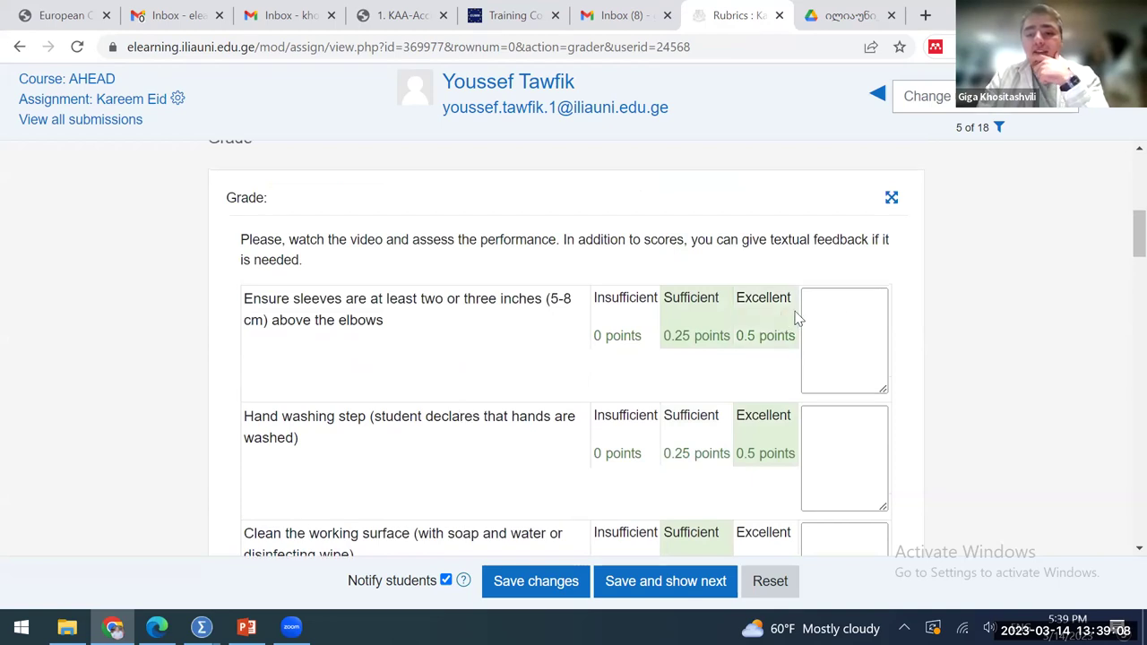
click(843, 324)
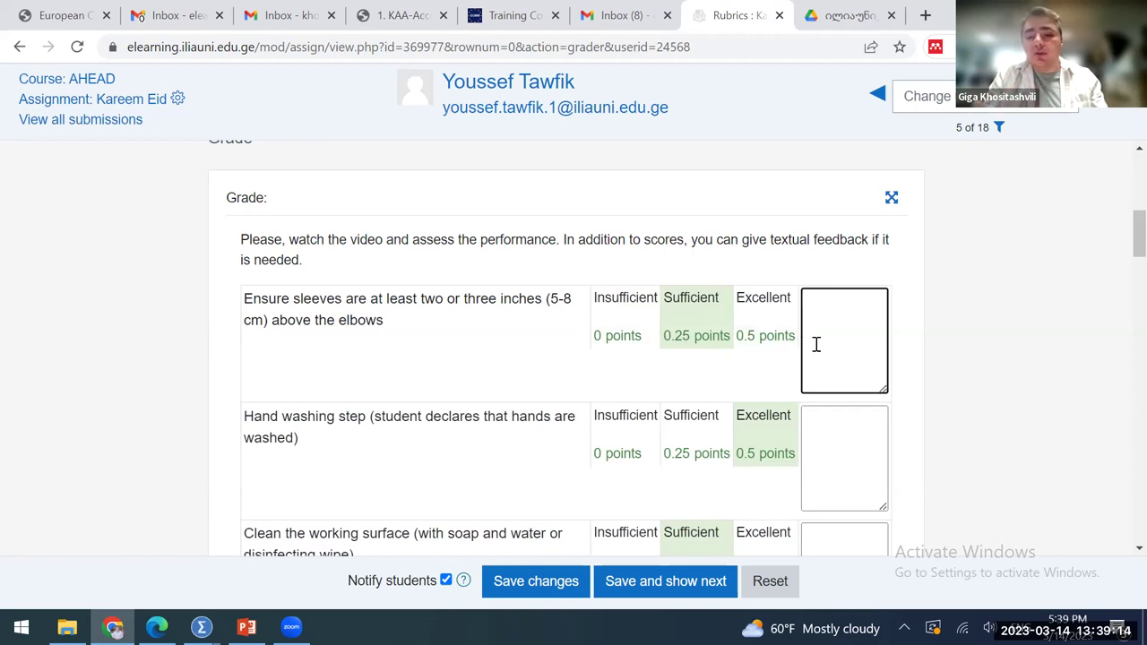
text(bhbsjdbsh hhsdh)
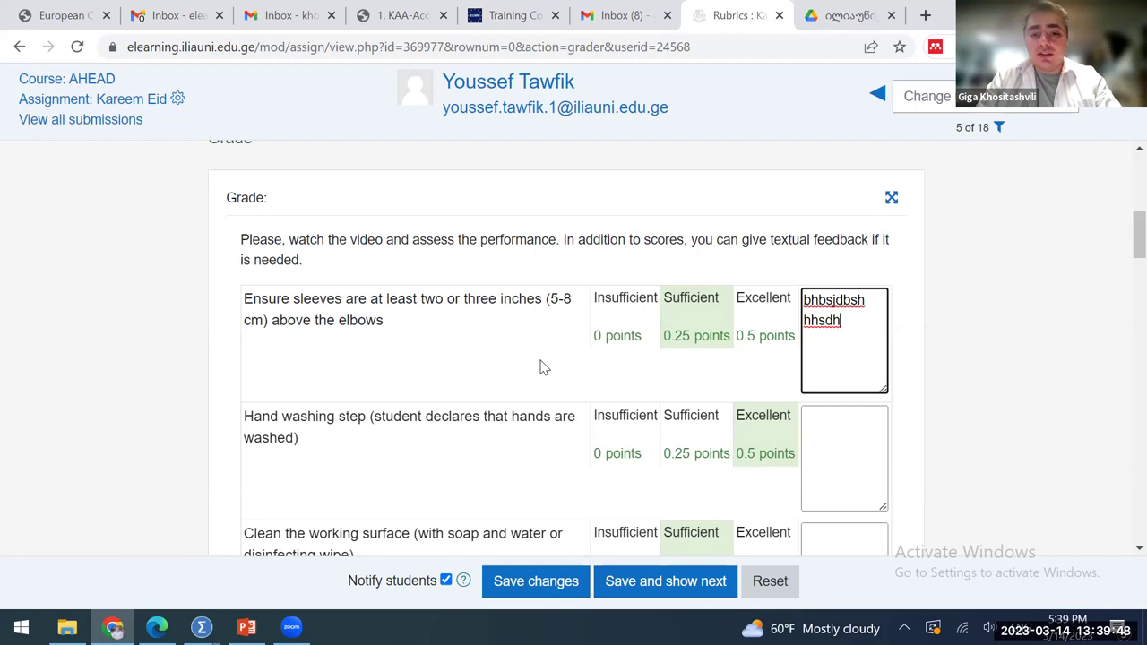
Compare the submitted video with the rubric criterion on sleeve height, highlighting part of the criterion's text
scroll(525, 341, down, 1)
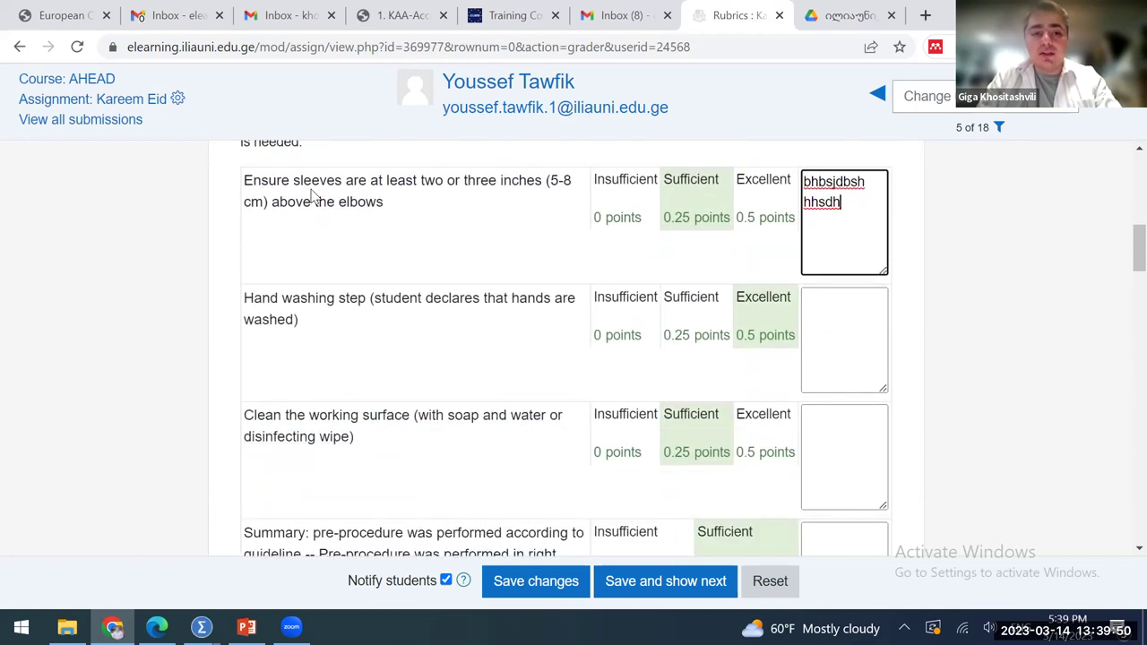
scroll(313, 197, up, 5)
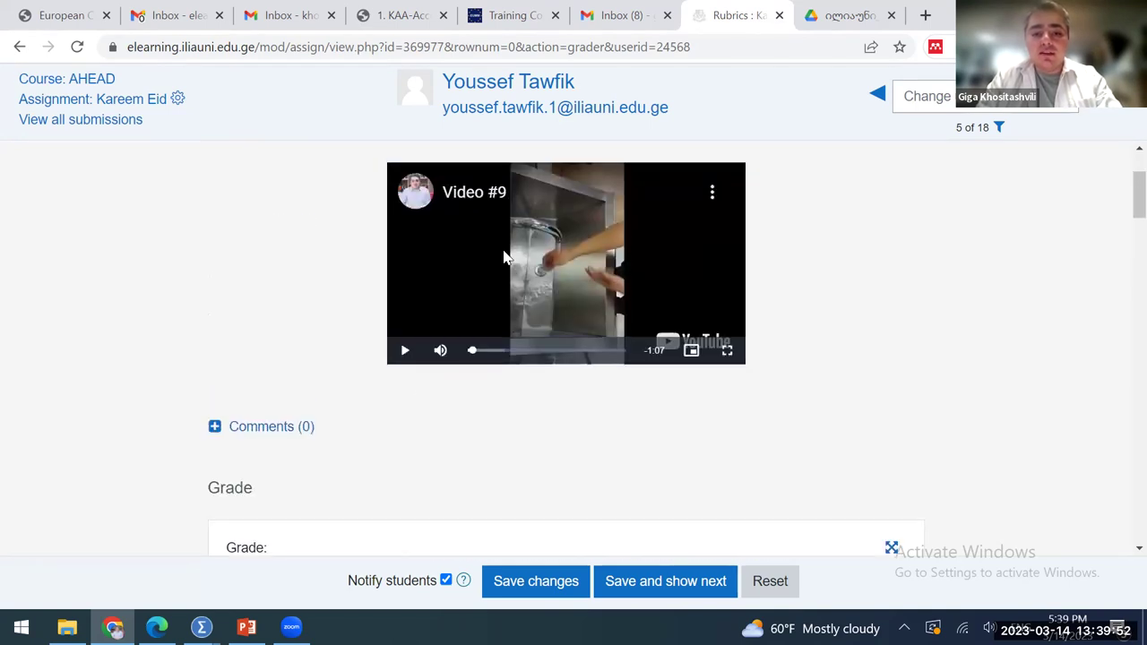
scroll(421, 392, down, 3)
scroll(421, 392, down, 1)
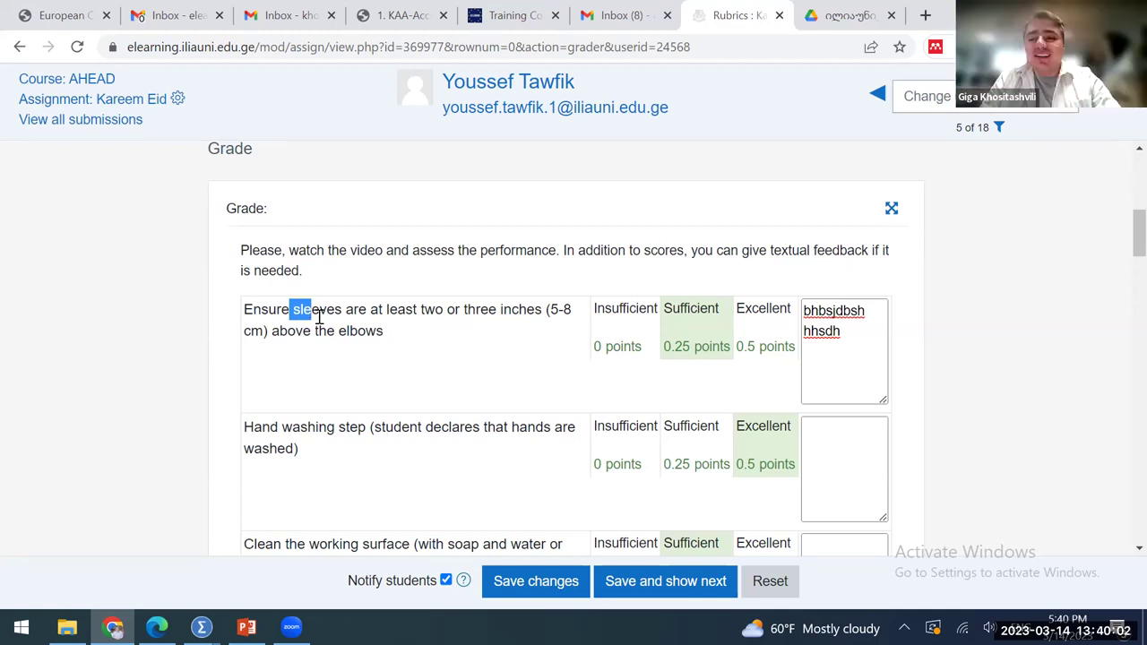
scroll(319, 317, up, 3)
scroll(318, 321, up, 1)
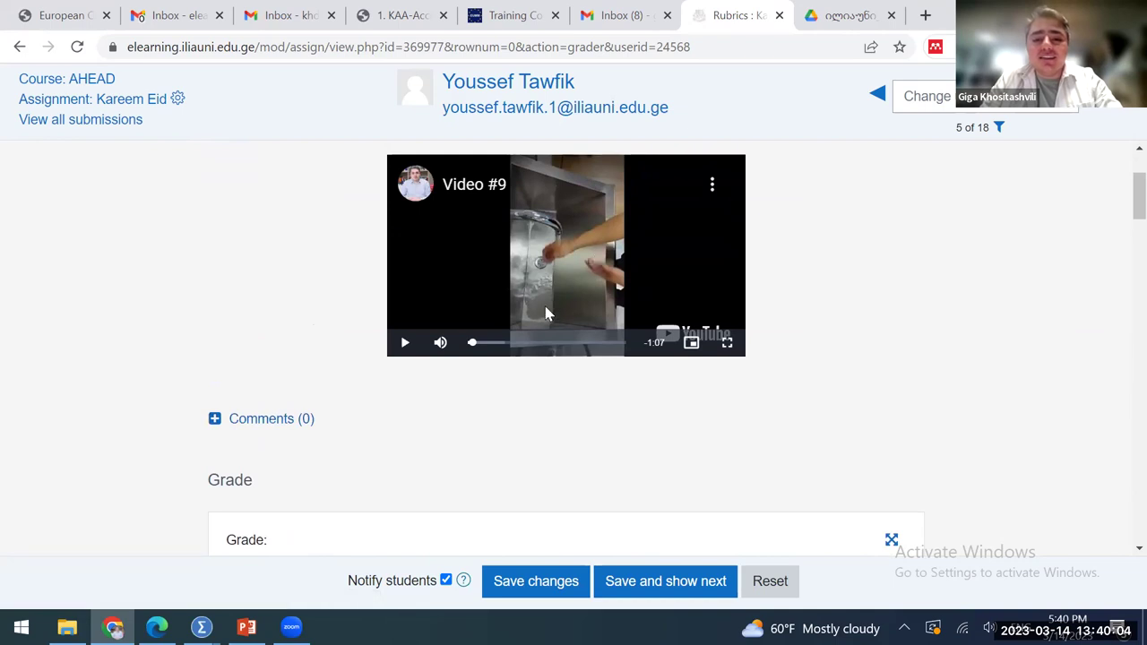
scroll(547, 313, down, 4)
drag(296, 298, 418, 302)
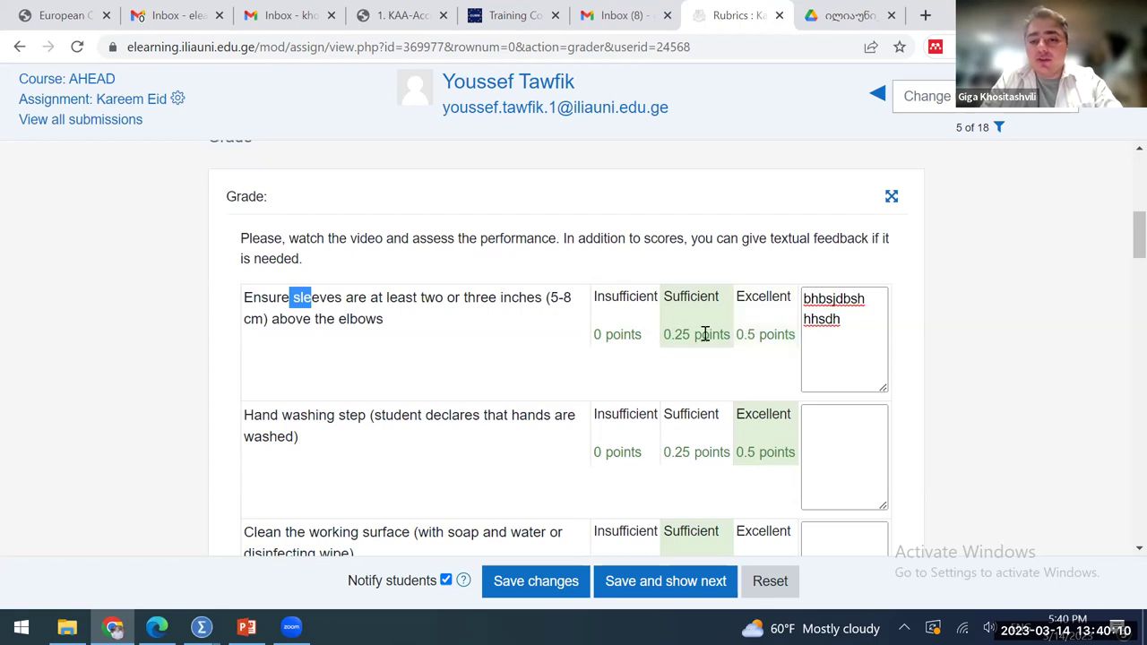
Review the remaining rubric criteria, from hand washing through glove disposal to the post-procedure summary
scroll(466, 361, down, 2)
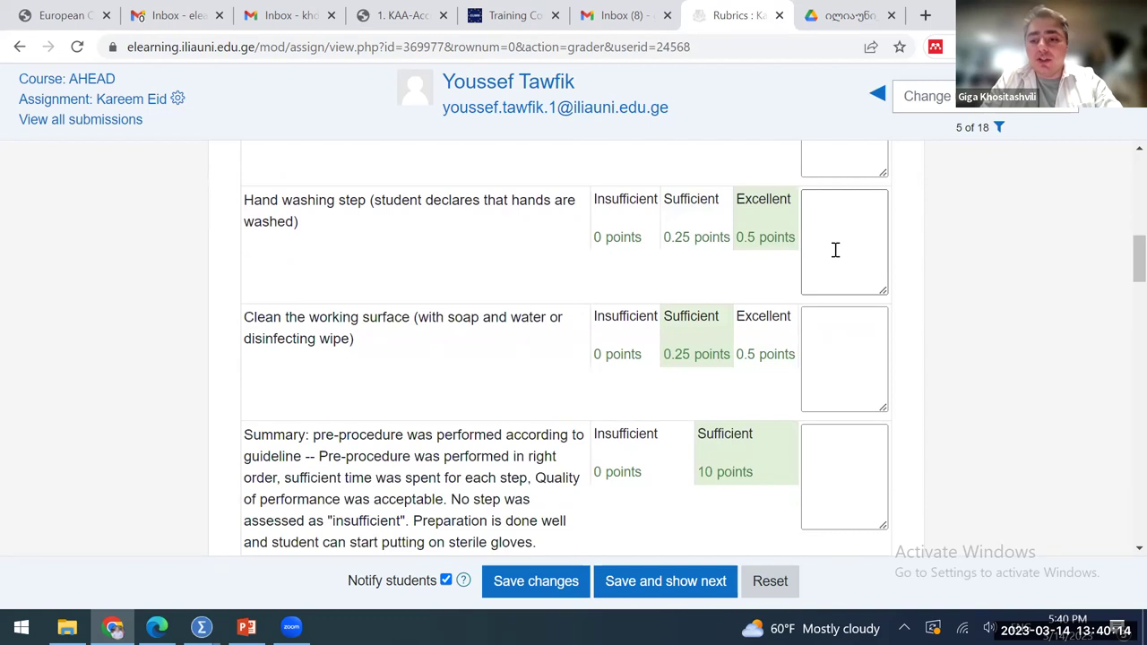
scroll(443, 299, down, 3)
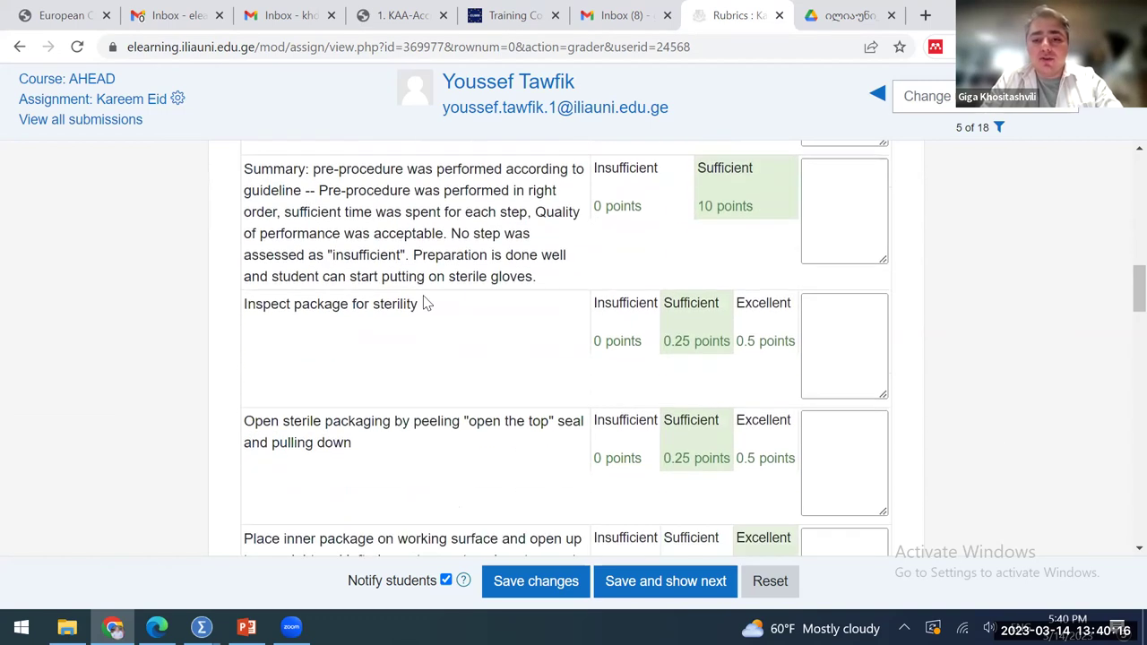
scroll(609, 351, down, 2)
scroll(702, 344, down, 2)
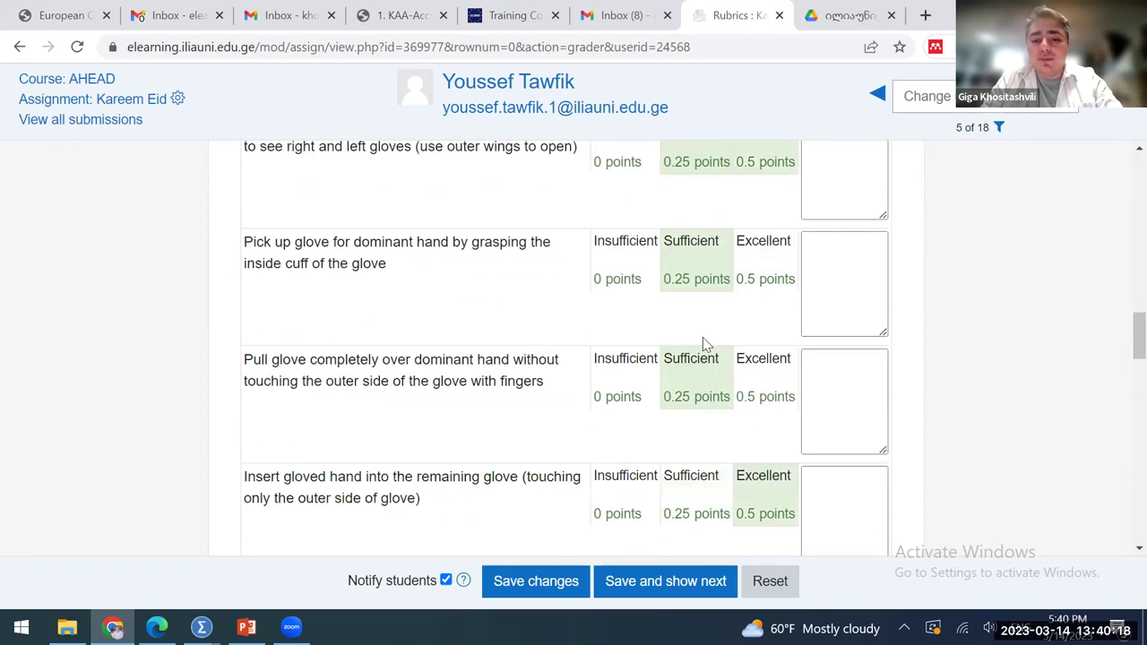
scroll(703, 344, down, 15)
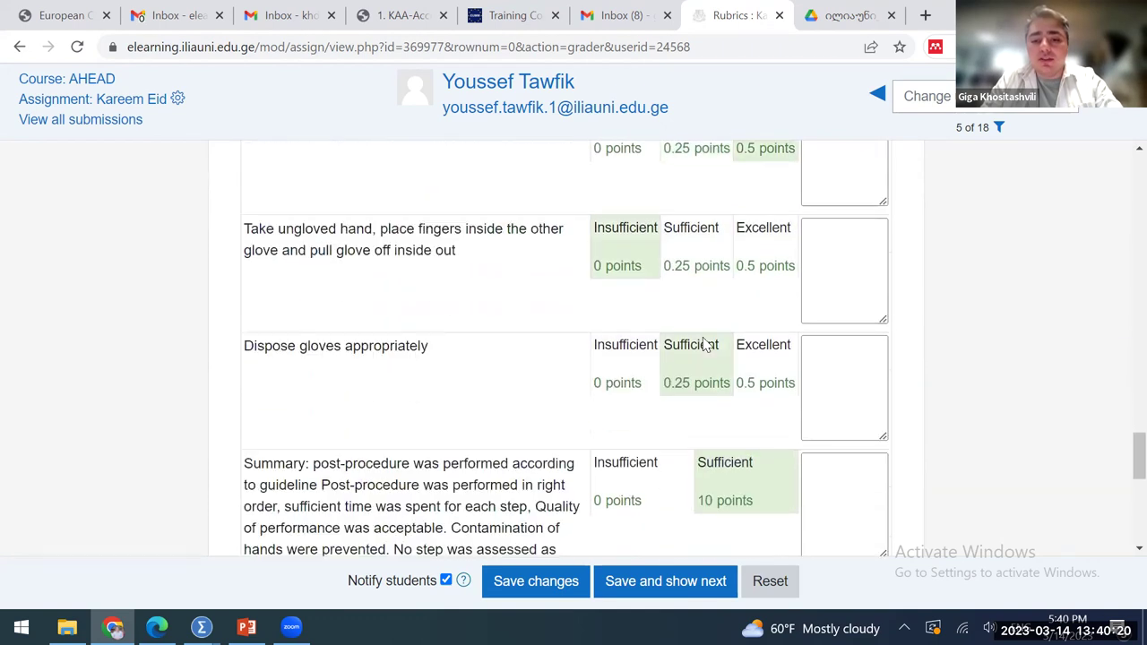
Examine the overall feedback comments and the score levels of the post-procedure summary at the end of the rubric
scroll(703, 344, down, 5)
scroll(702, 344, up, 1)
scroll(702, 344, down, 2)
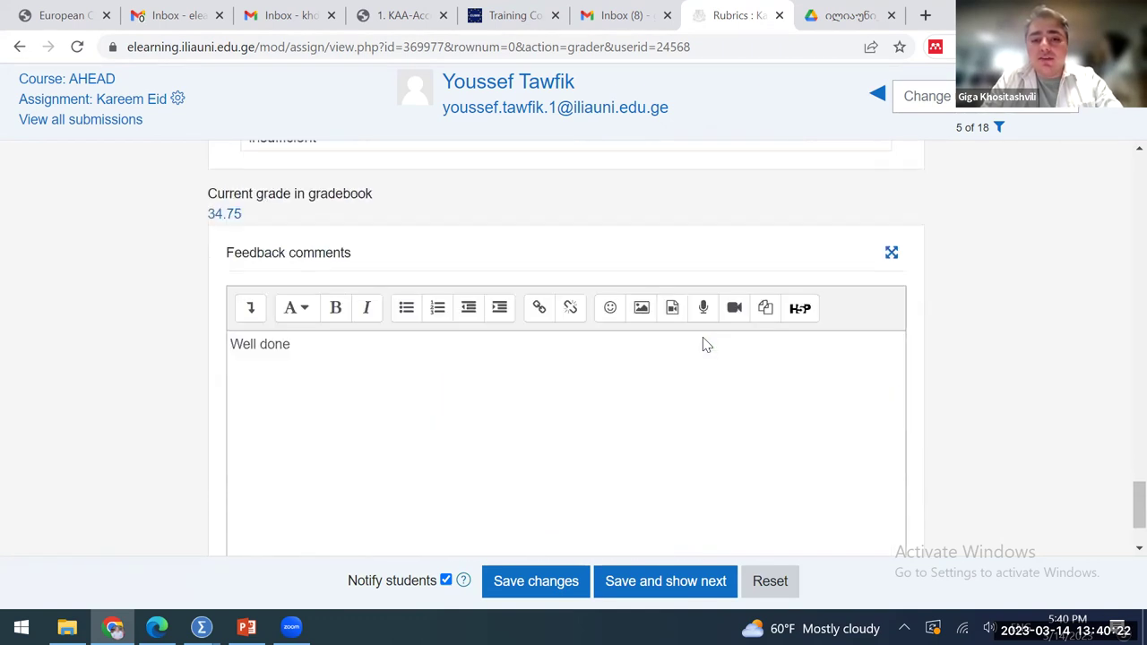
scroll(704, 343, up, 1)
scroll(703, 324, down, 1)
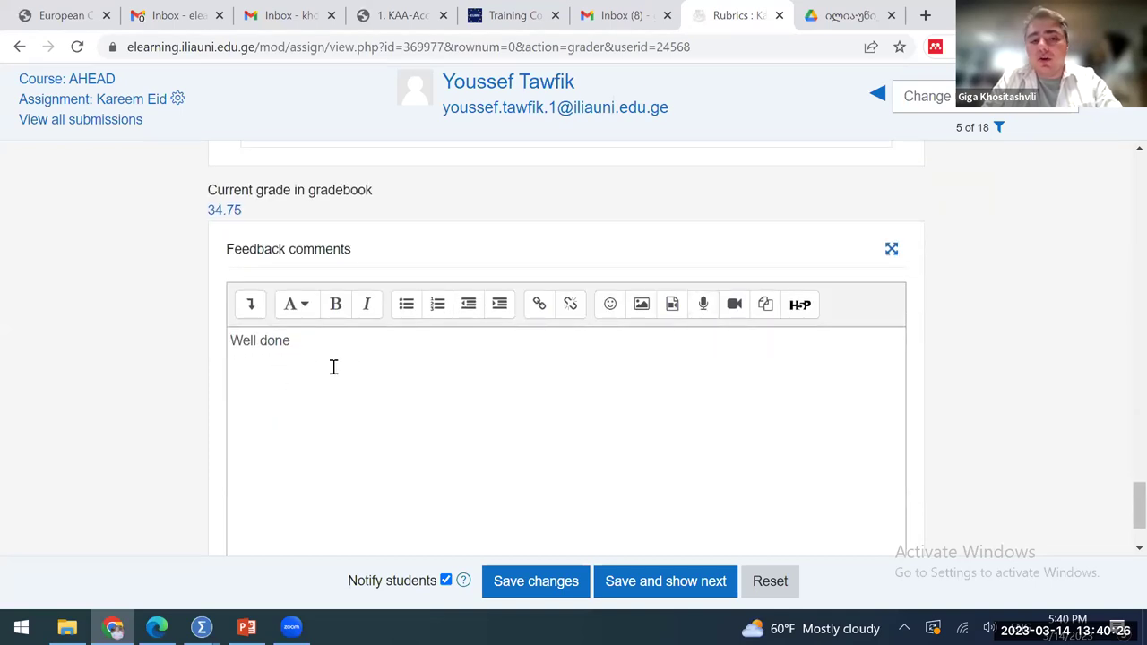
scroll(788, 277, up, 2)
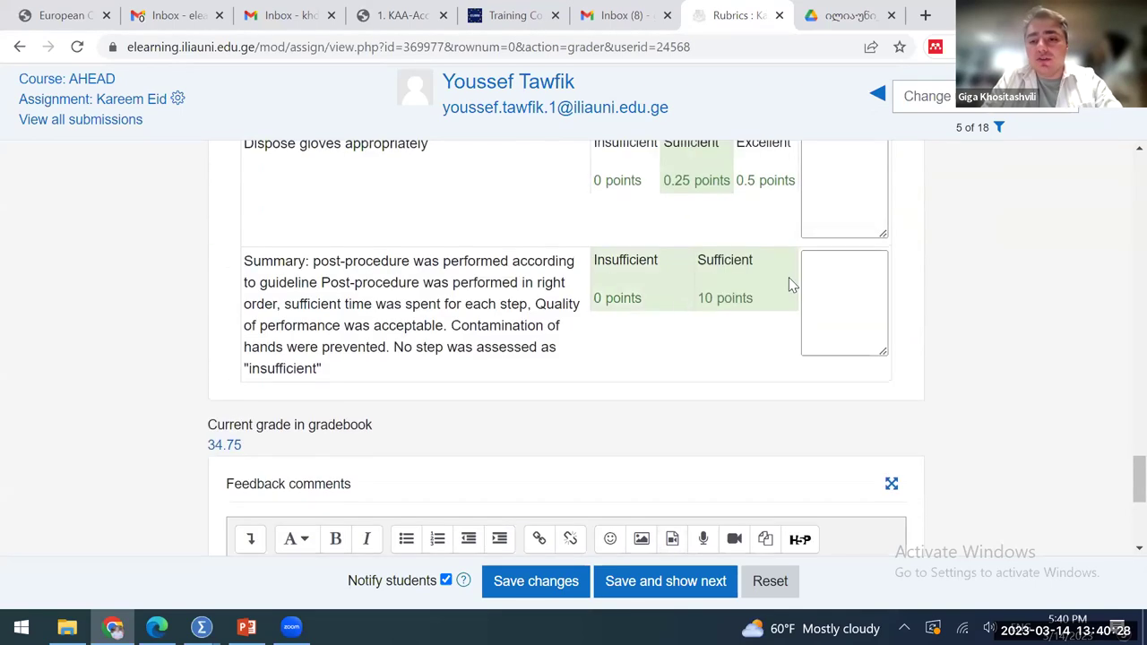
scroll(841, 329, down, 4)
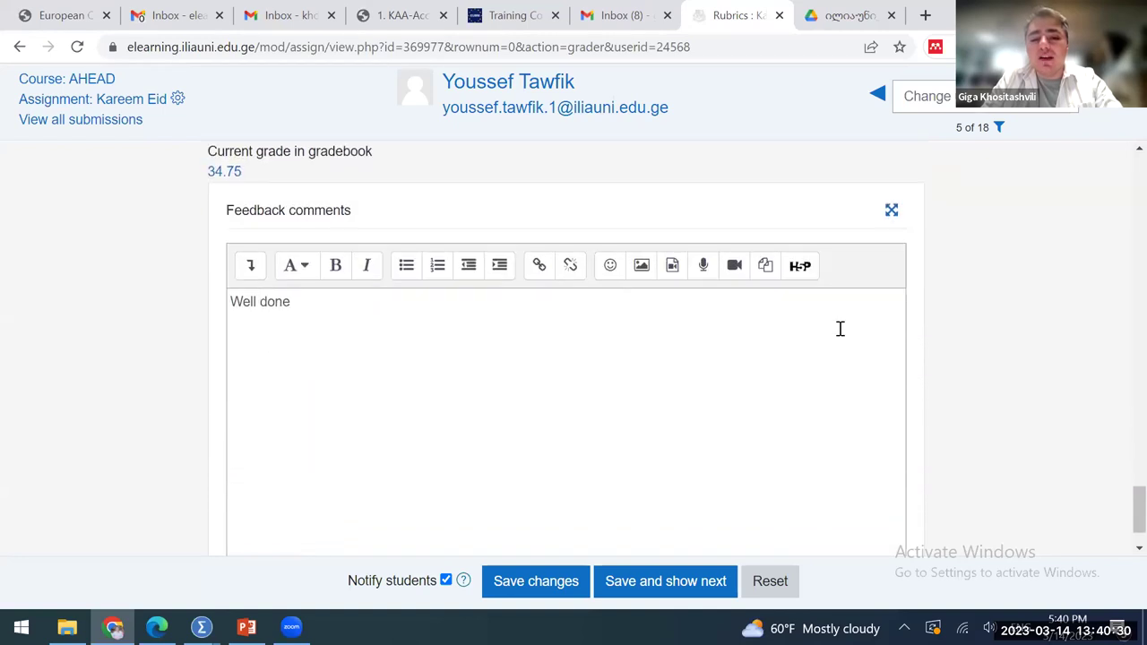
Compare the current gradebook grade with the scored rubric criteria, from the post-procedure summary back to the glove-donning steps
scroll(685, 399, up, 2)
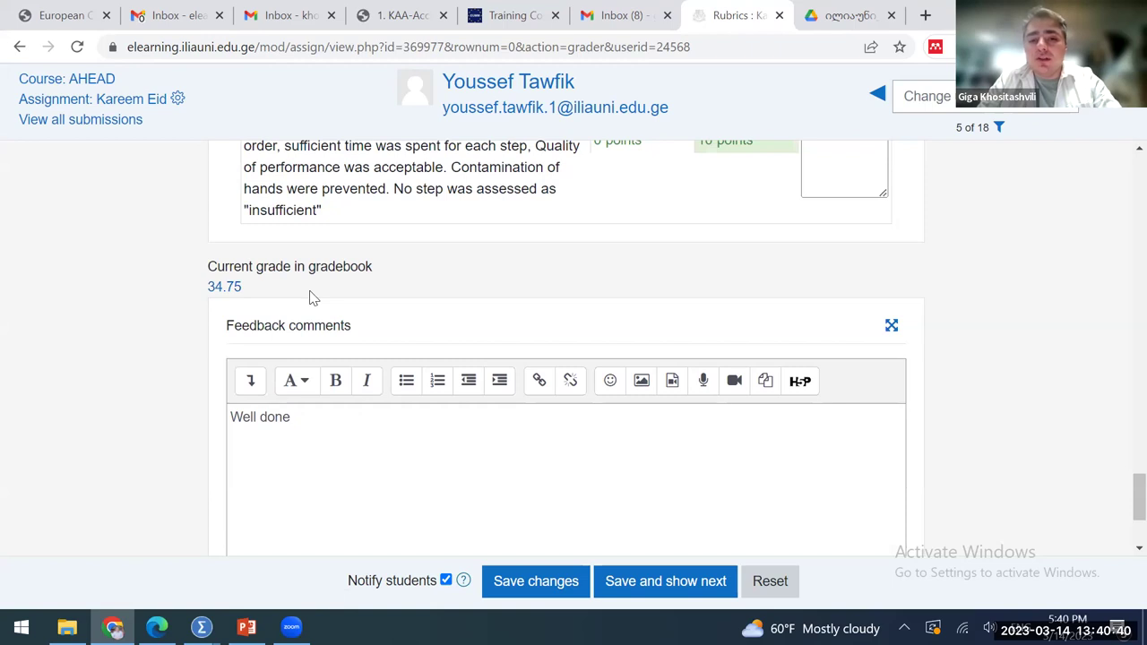
scroll(309, 298, up, 1)
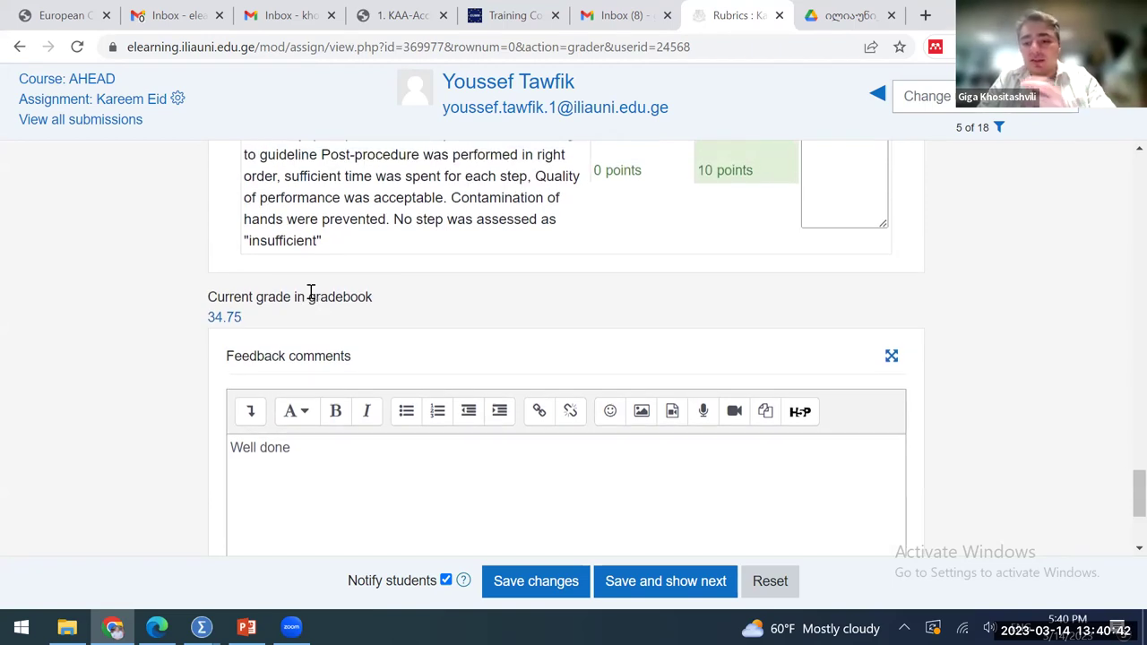
scroll(311, 293, up, 5)
scroll(308, 289, down, 4)
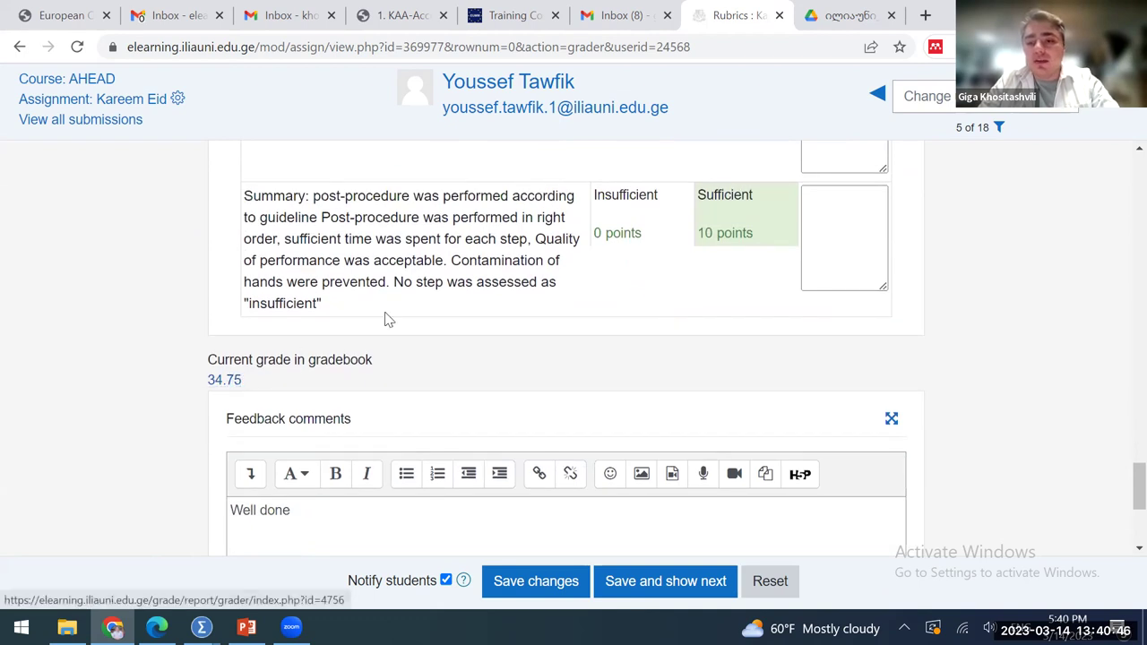
scroll(471, 301, up, 1)
scroll(469, 300, down, 2)
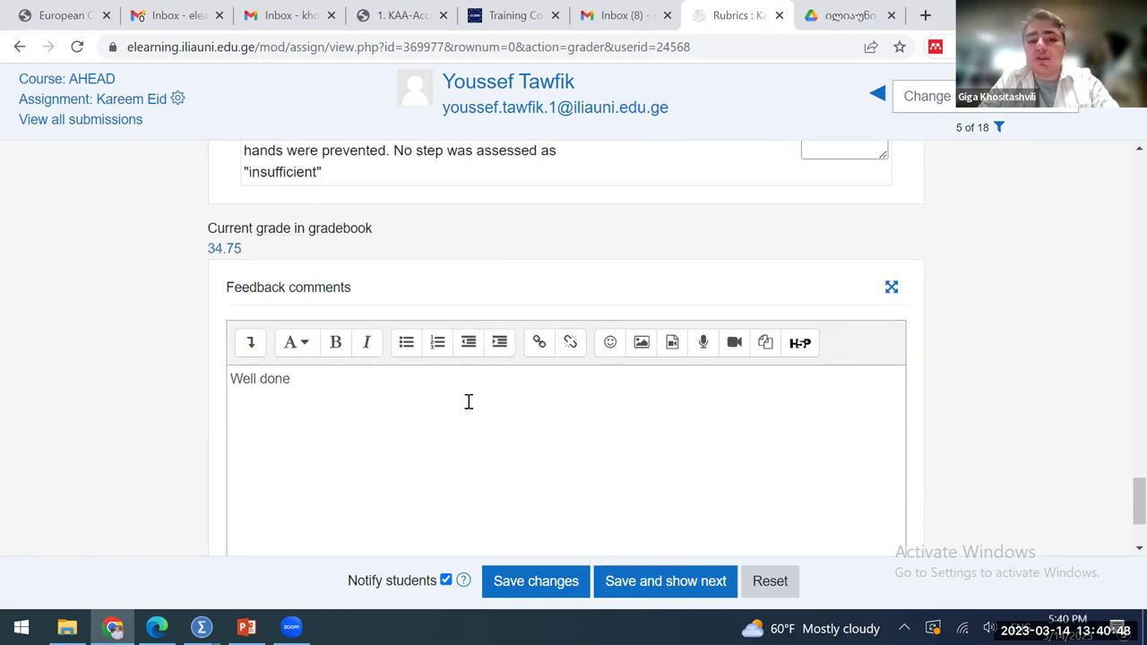
scroll(587, 330, up, 5)
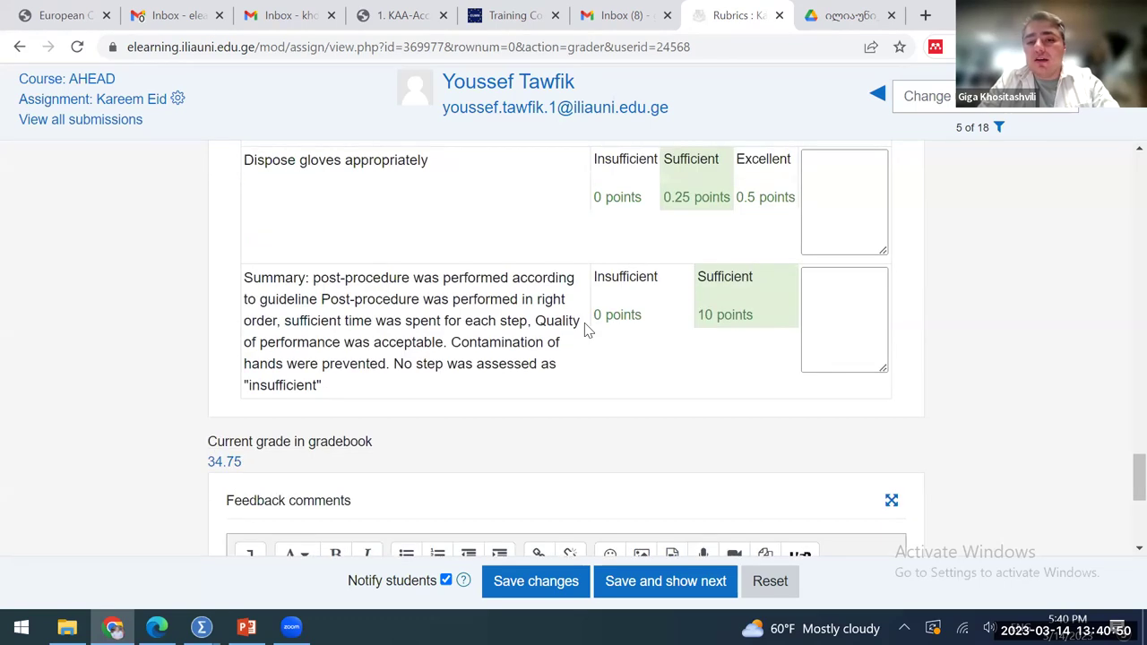
scroll(585, 329, up, 8)
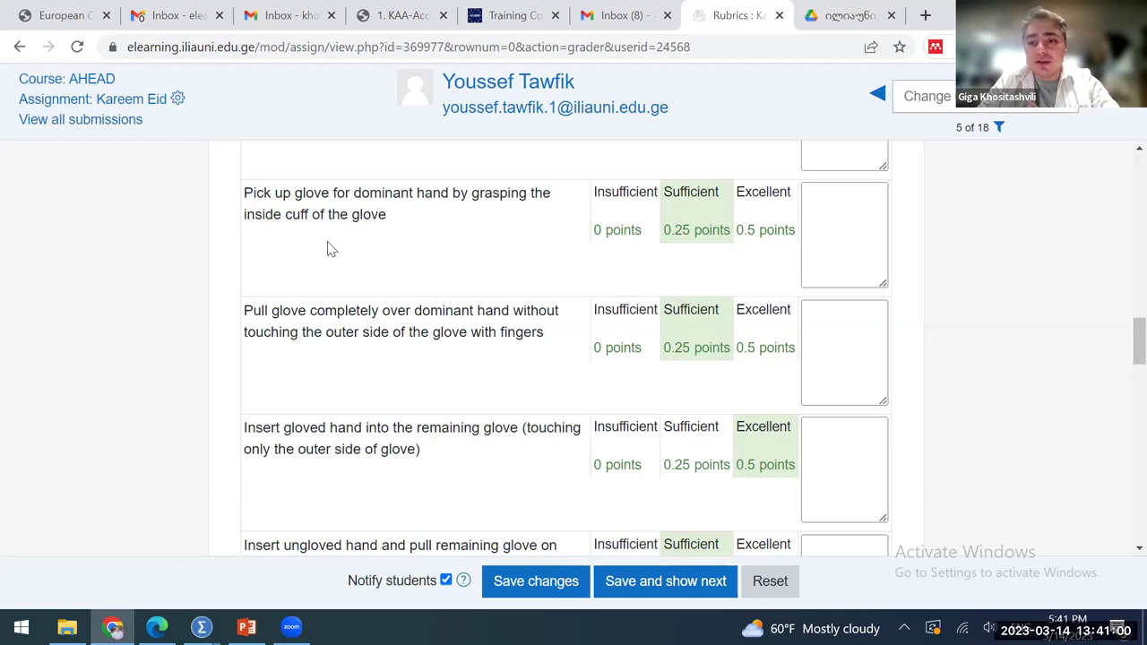
Return to the AHEAD course page without saving the grading changes, and show the Sterile Gloving Technique video and student assignments
click(87, 89)
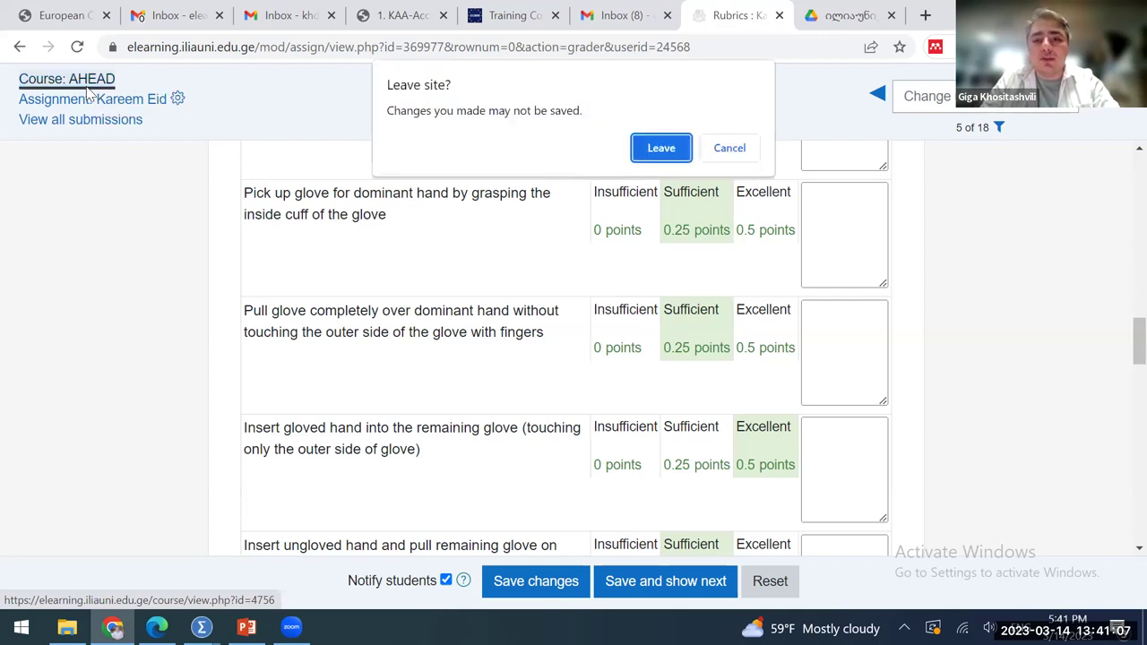
click(661, 149)
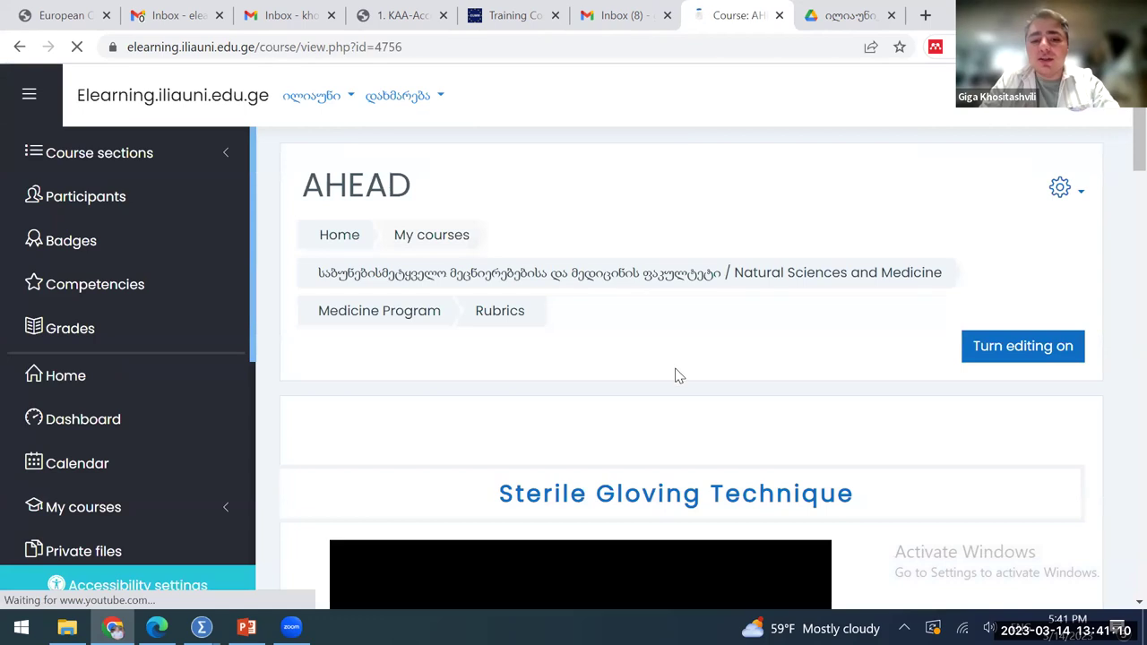
scroll(679, 376, down, 3)
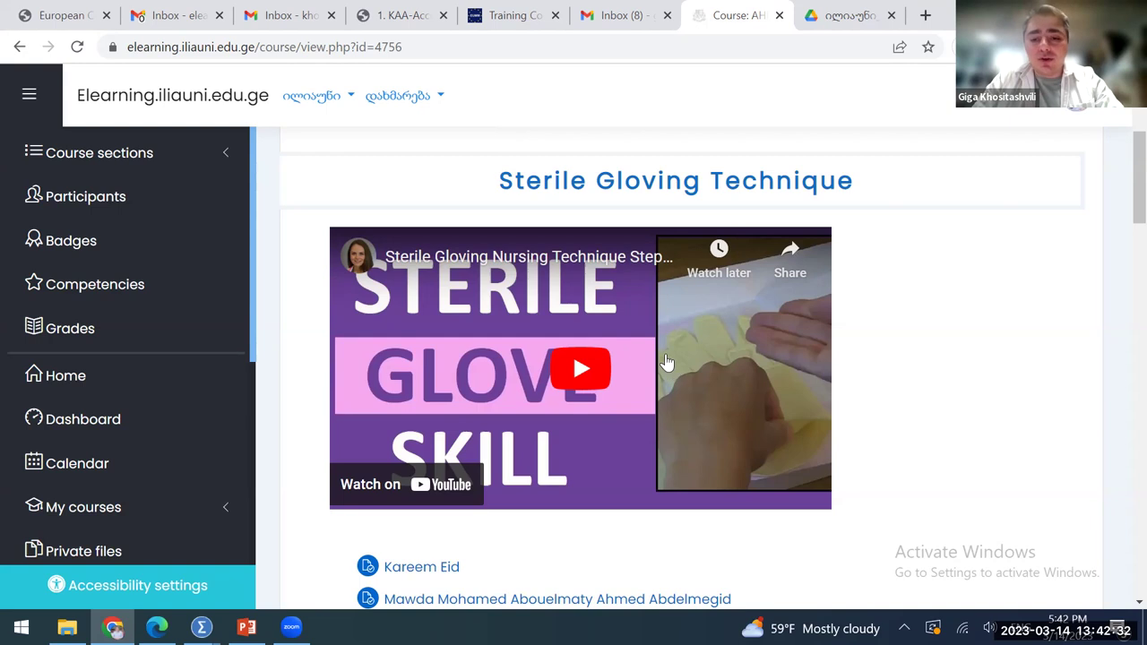
scroll(672, 363, down, 1)
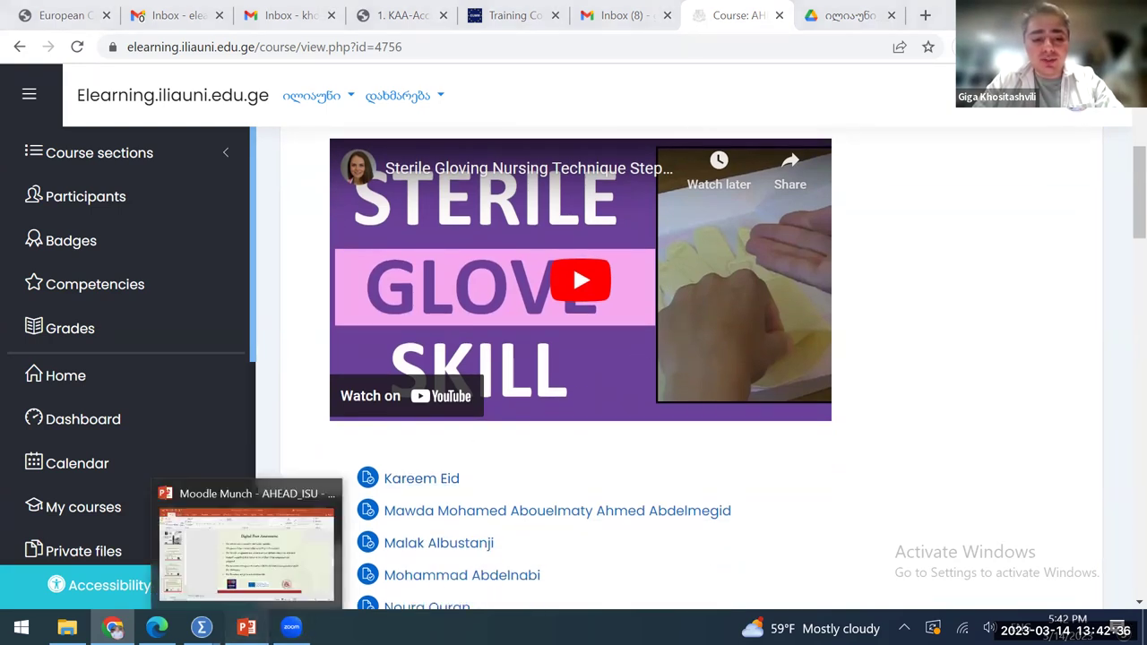
Switch to the Moodle Munch - AHEAD_ISU presentation in PowerPoint and present the closing "Thank you!" slide as a slide show
click(247, 627)
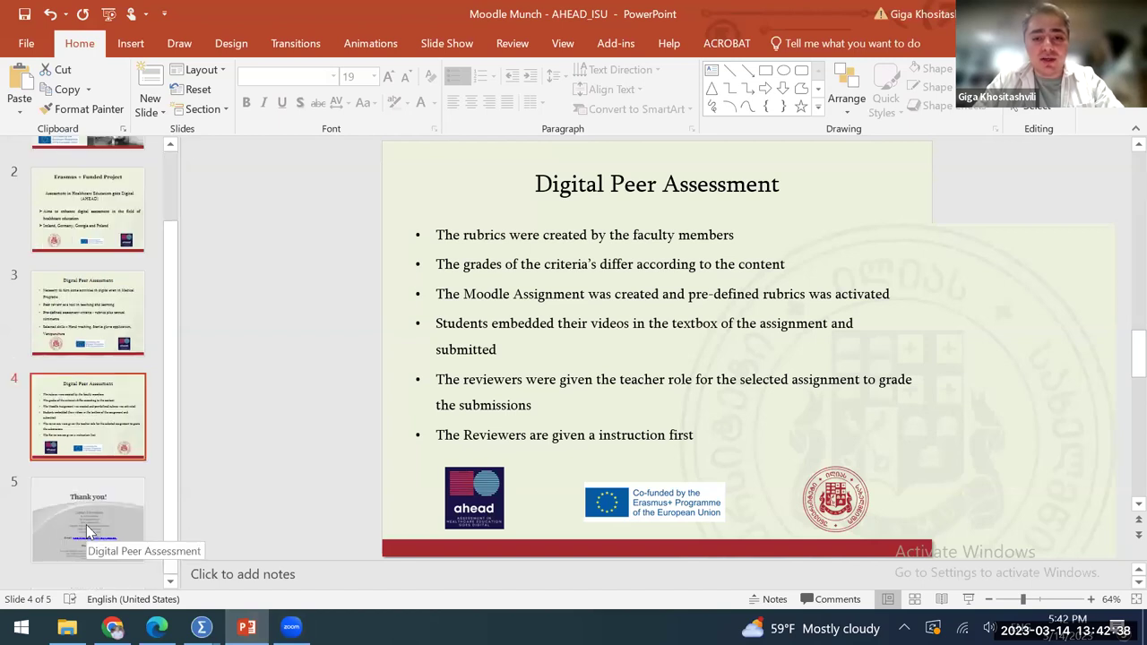
click(84, 514)
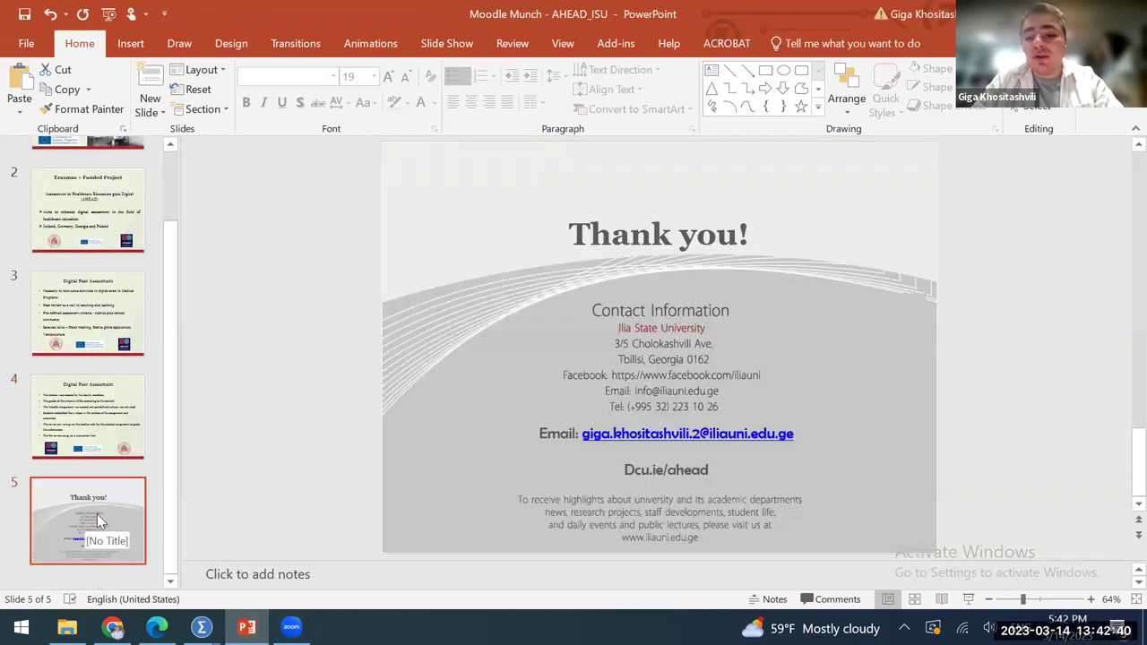
click(968, 599)
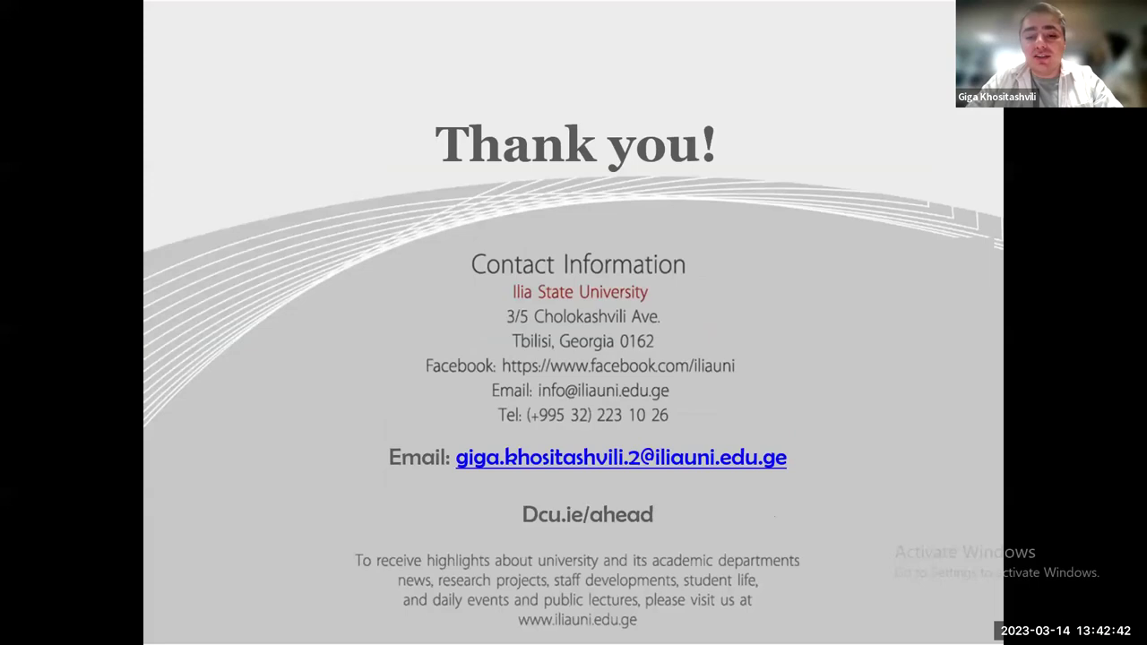